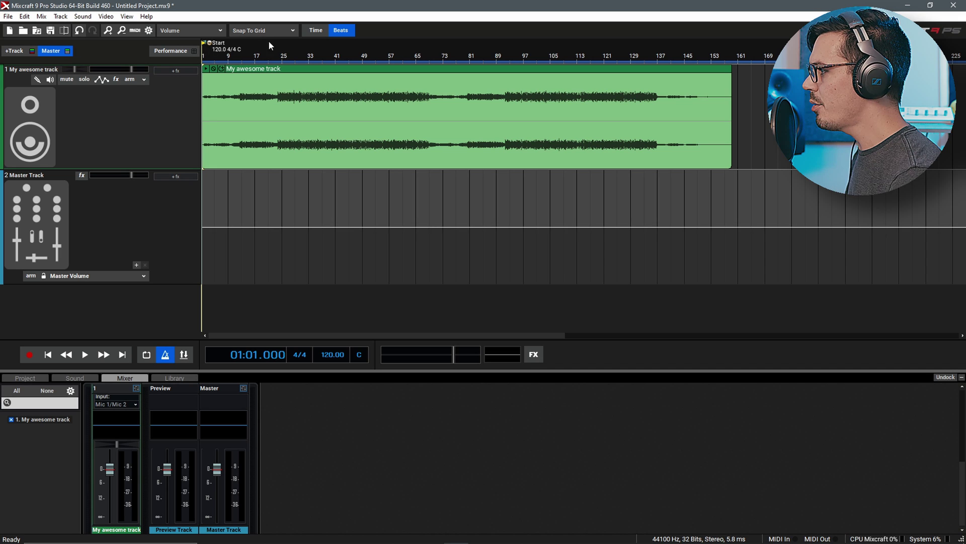
Step: Play the unprocessed mix from bar 25, stop it, and select the My awesome track clip
left_click(284, 58)
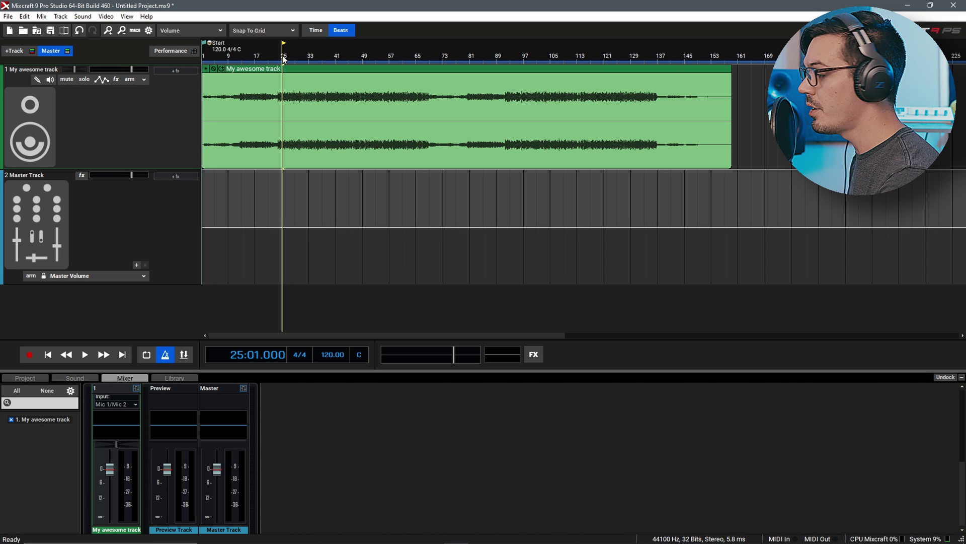
key("space")
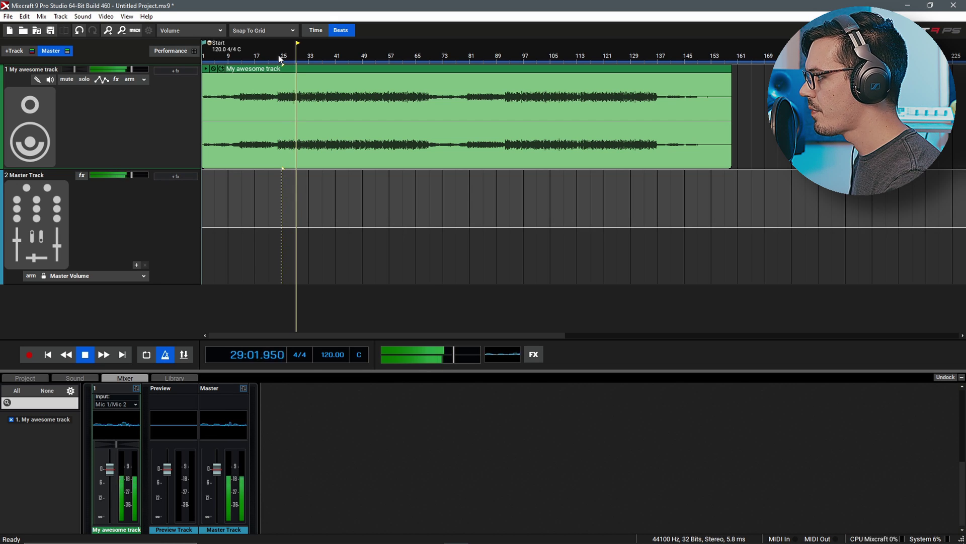
key("space")
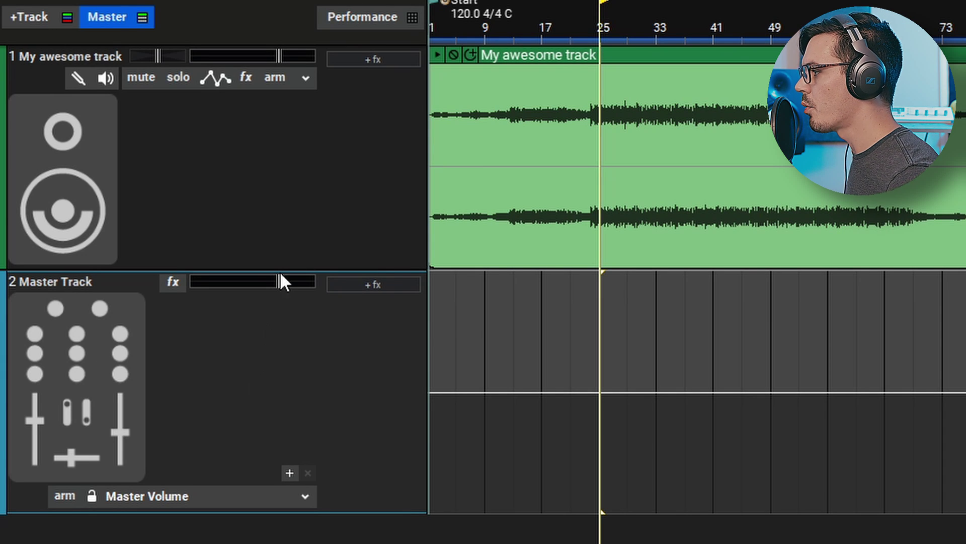
left_click(296, 213)
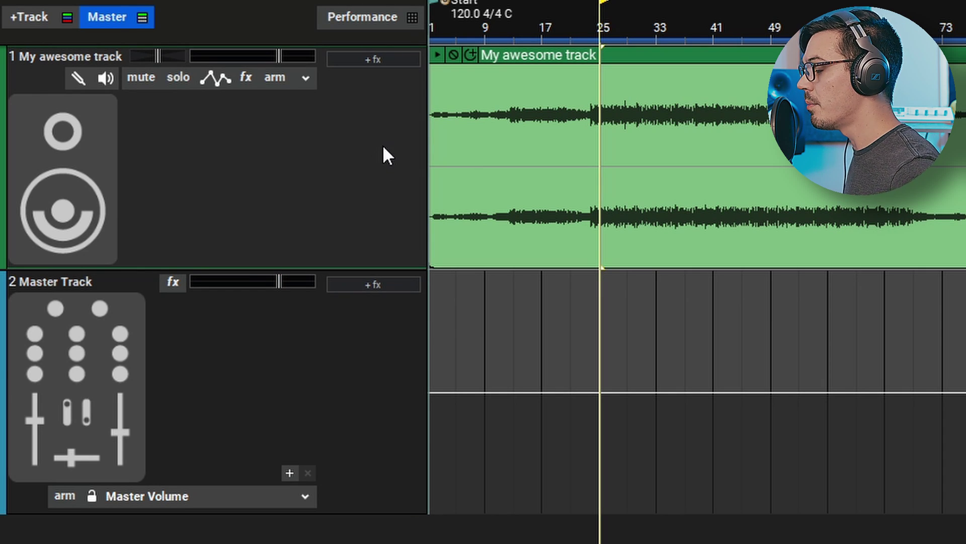
Step: Insert TB Ferox Tape Emulator, then TB Parametric Equalizer, on the Master Track
left_click(319, 452)
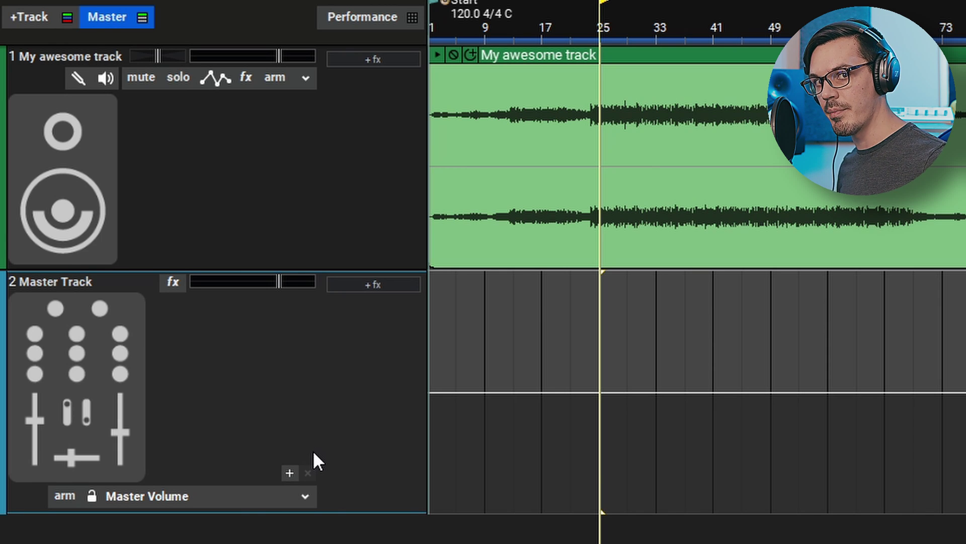
left_click(289, 472)
type("tb")
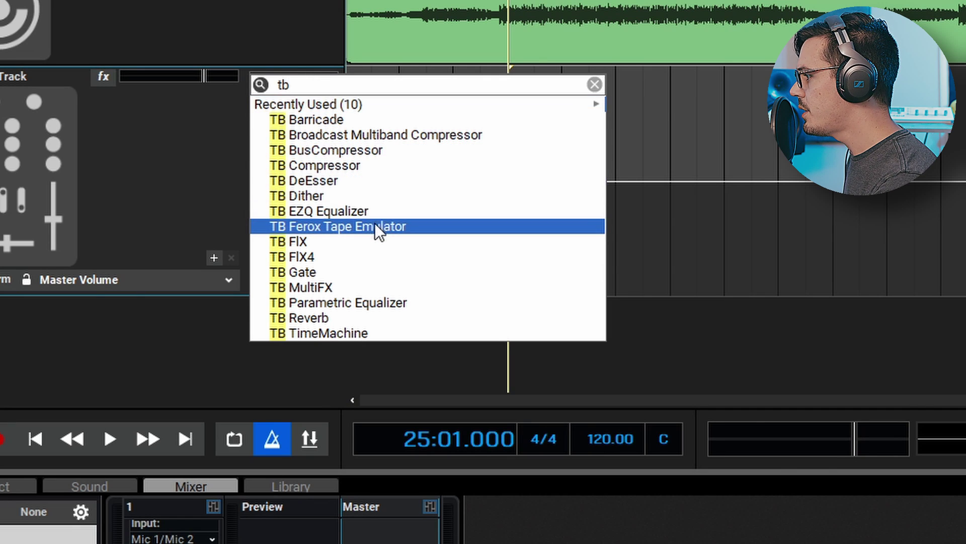
left_click(375, 225)
left_click(301, 93)
type("eq")
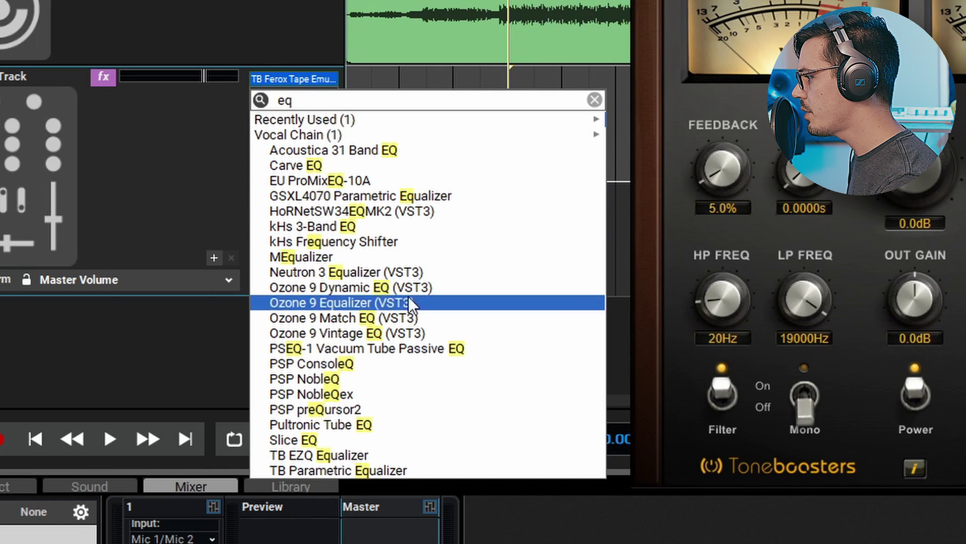
left_click(411, 469)
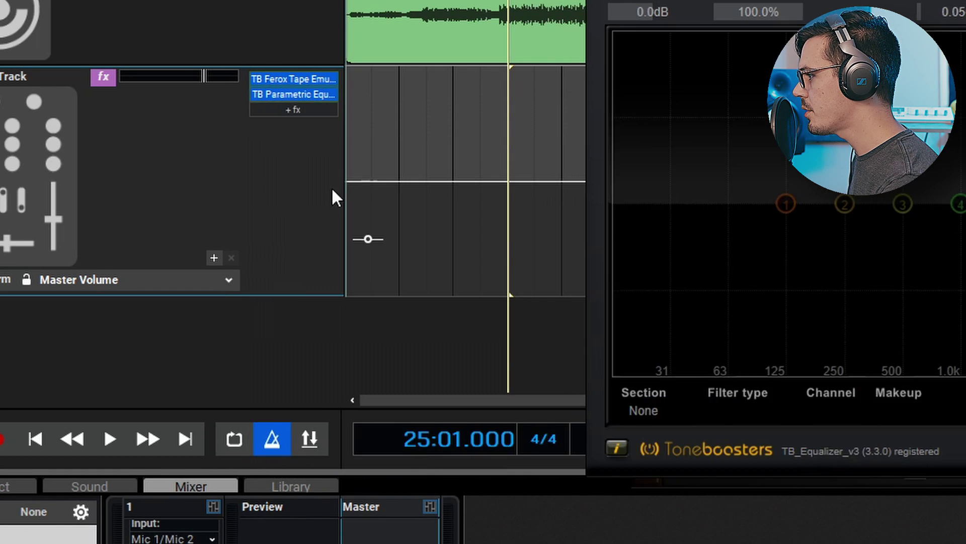
Step: Add TB BusCompressor and TB Barricade after them, then close the Barricade window
left_click(313, 109)
type("b")
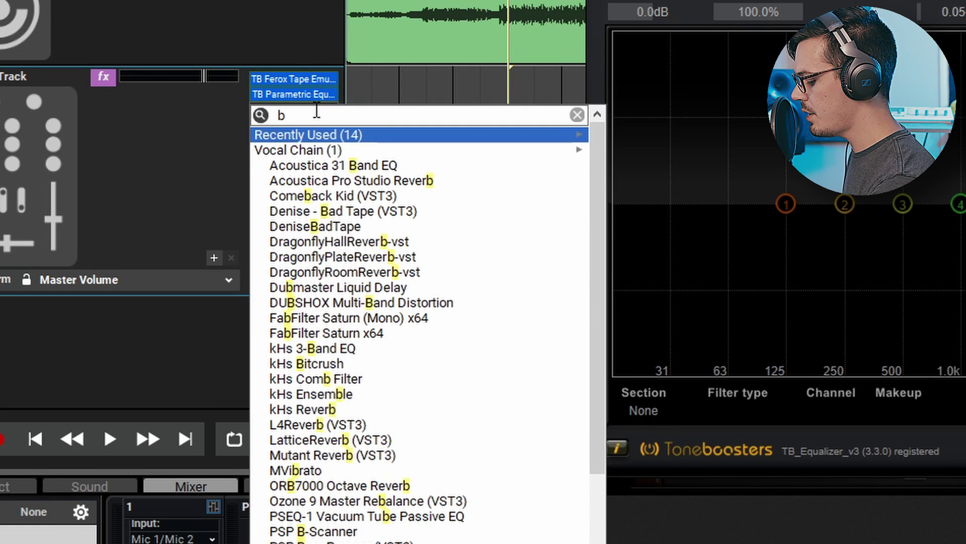
type("us")
left_click(325, 158)
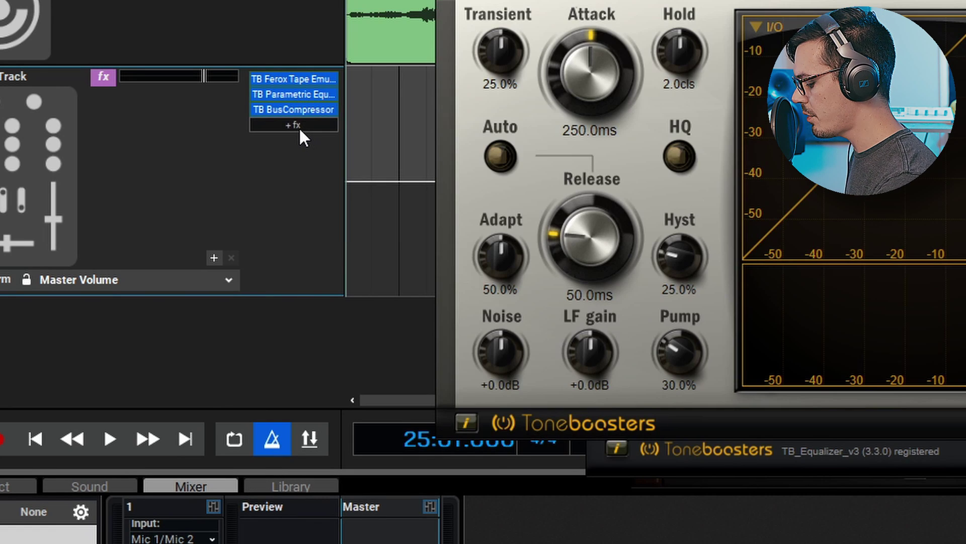
left_click(299, 126)
type("bar")
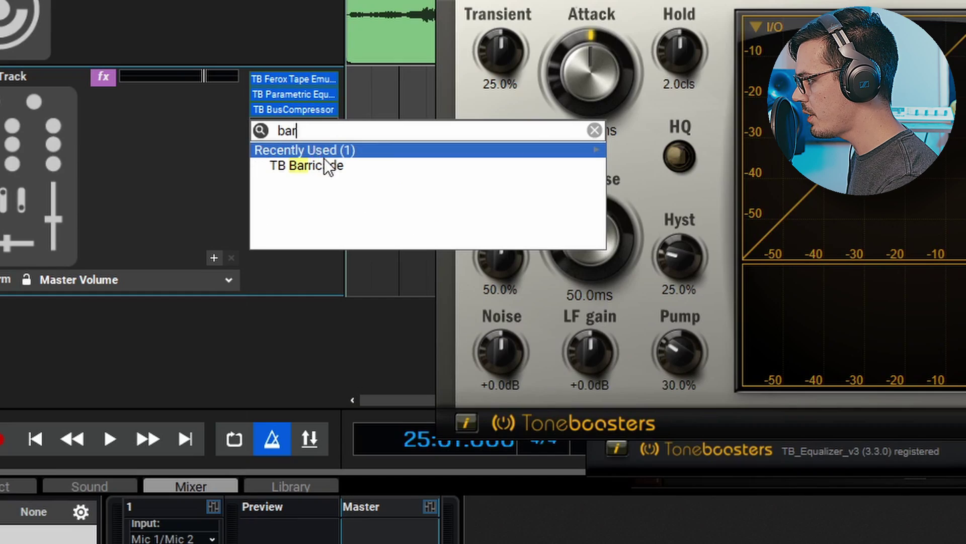
left_click(324, 164)
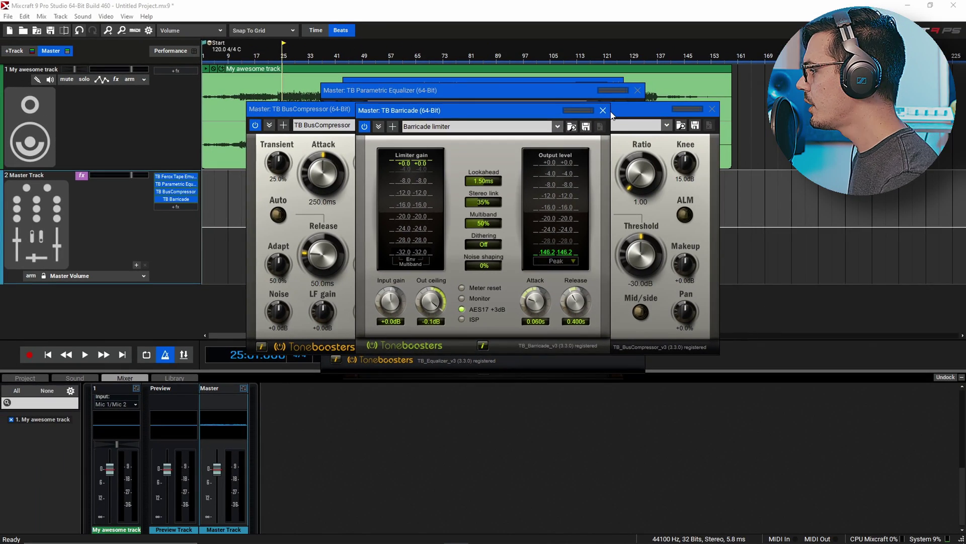
left_click(603, 110)
Step: Close the Parametric Equalizer, BusCompressor and Ferox windows, then reopen only the Ferox settings
left_click(638, 90)
left_click(712, 109)
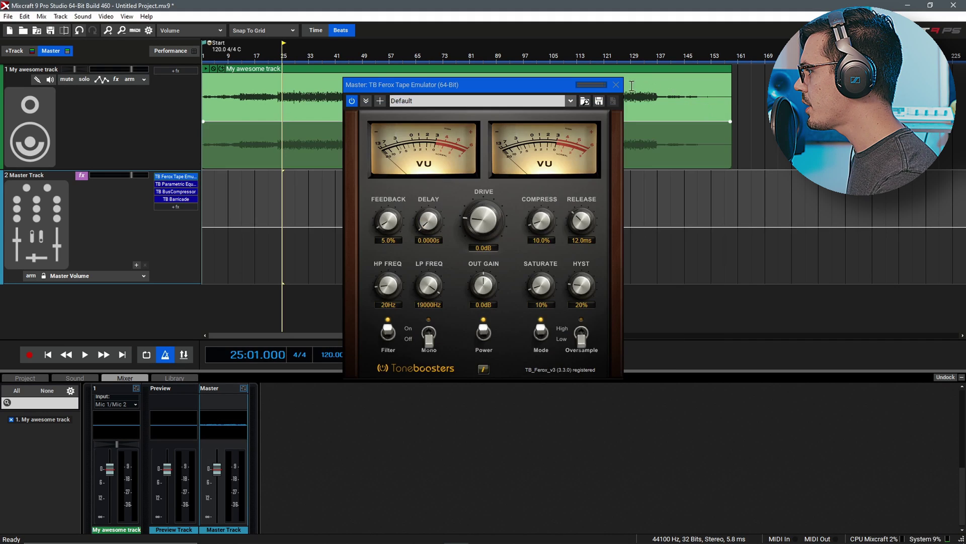
left_click(616, 84)
left_click(187, 177)
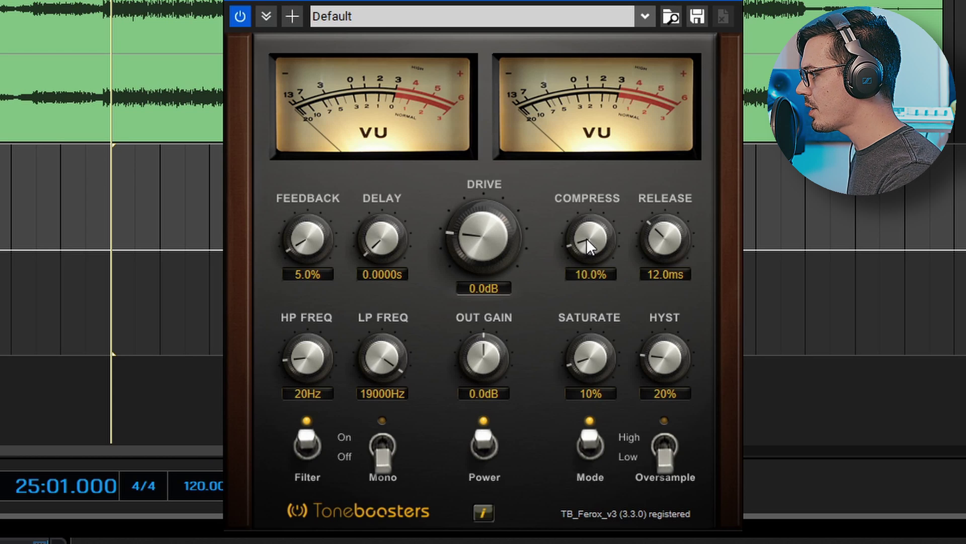
Step: Zero Ferox's compression and hysteresis, switch its filter off and set oversampling to high
left_click_drag(587, 238, 588, 253)
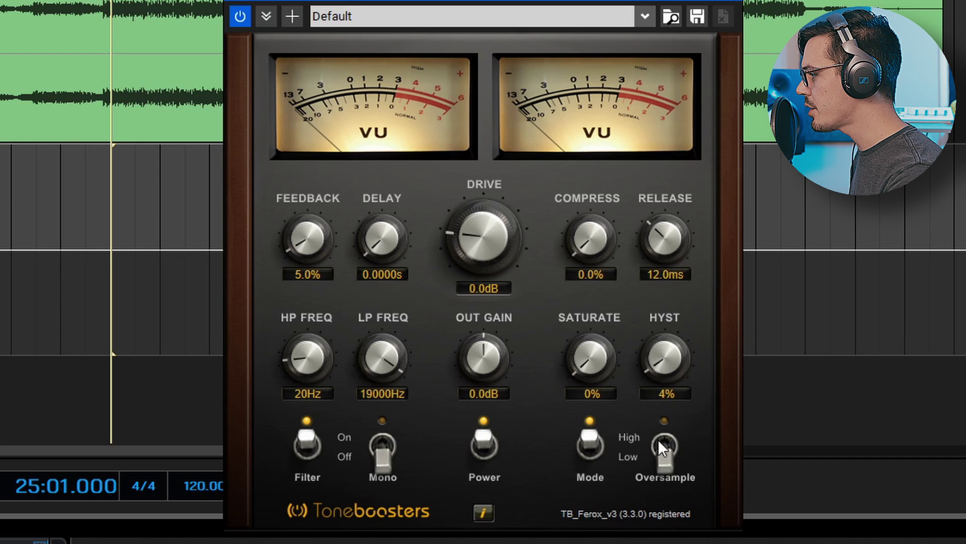
left_click_drag(661, 446, 661, 376)
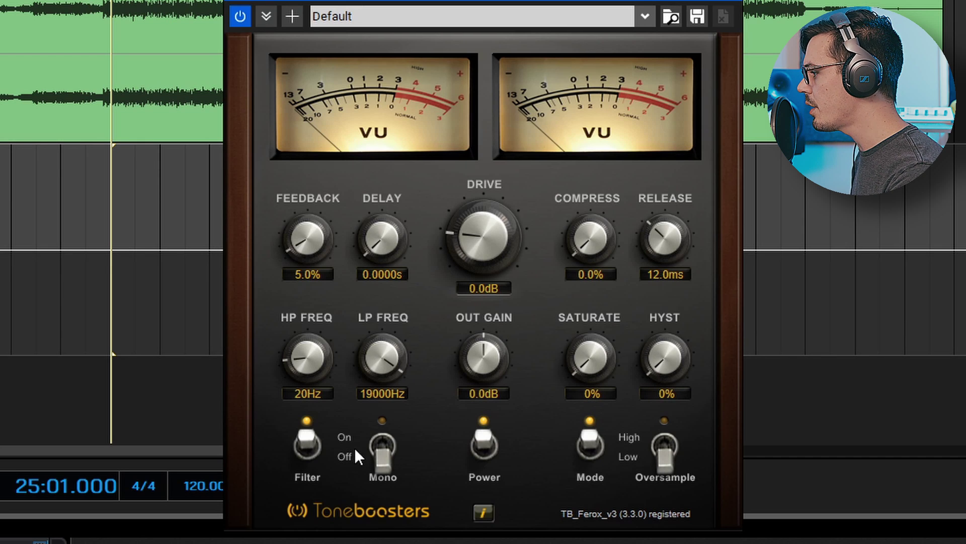
left_click(310, 445)
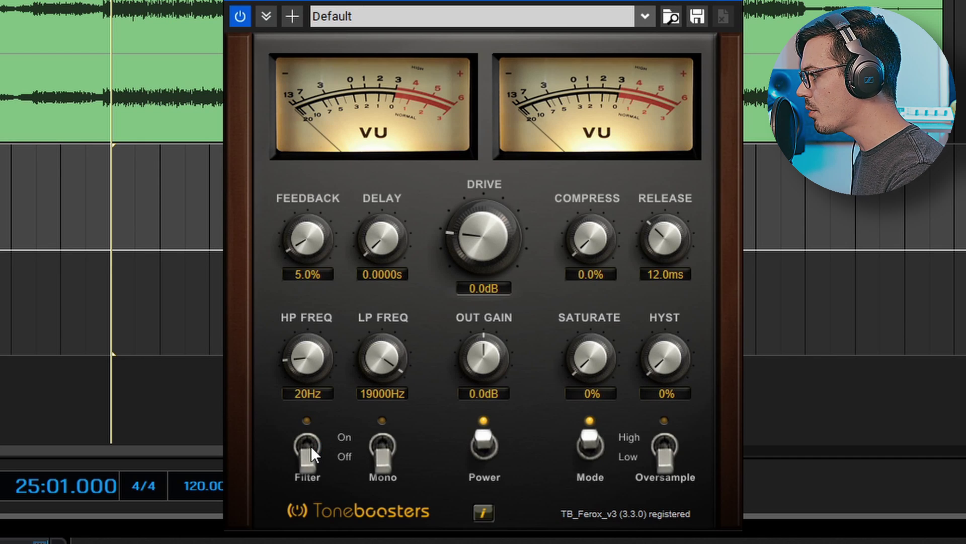
left_click(669, 454)
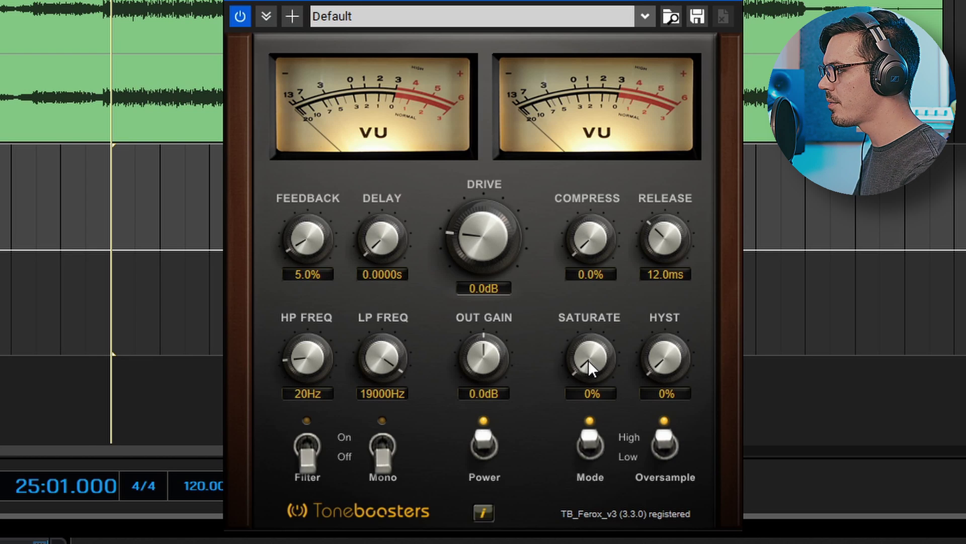
Step: Playing from bar 21, set Ferox Drive 11.4dB, Compress 7.5%, Saturate 20%, then stop and close it
key("comma")
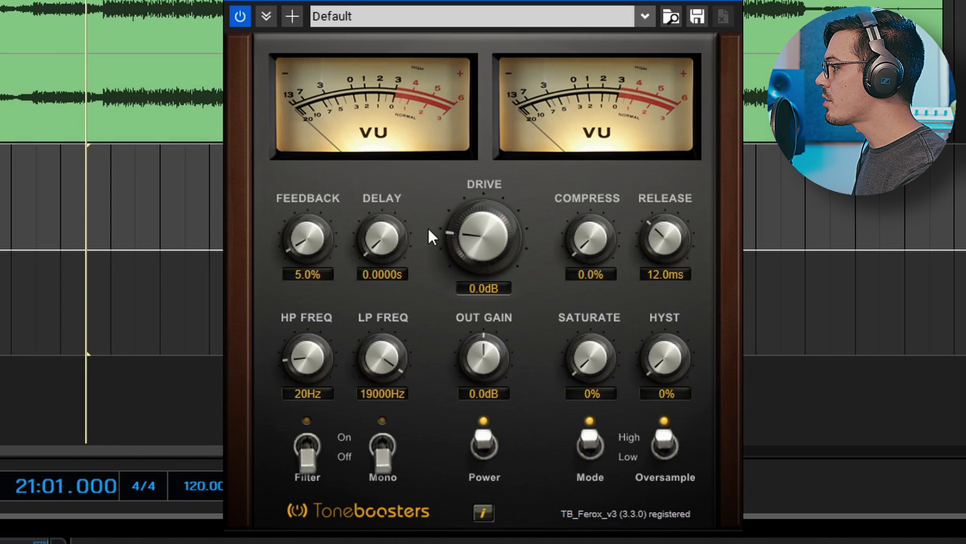
key("space")
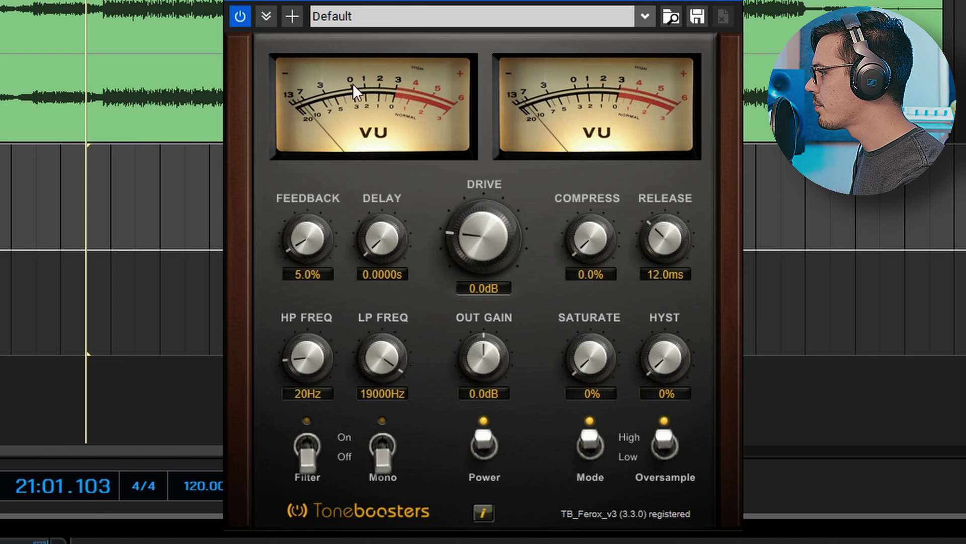
left_click_drag(493, 235, 476, 136)
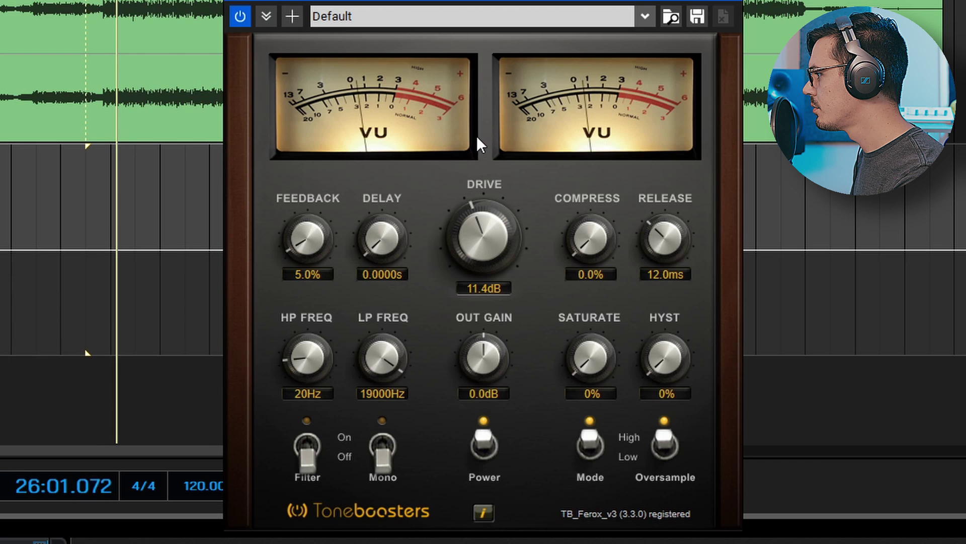
left_click_drag(569, 230, 578, 197)
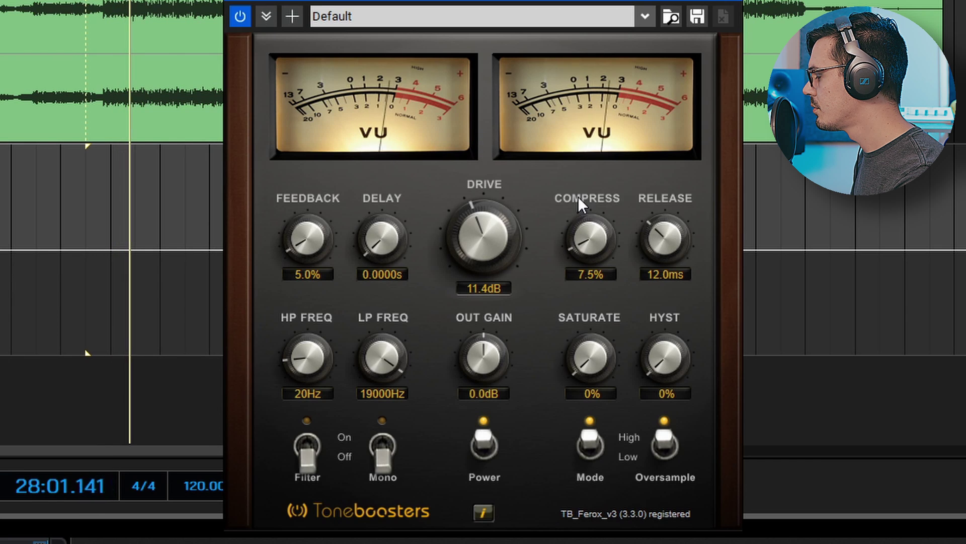
left_click_drag(593, 333, 602, 273)
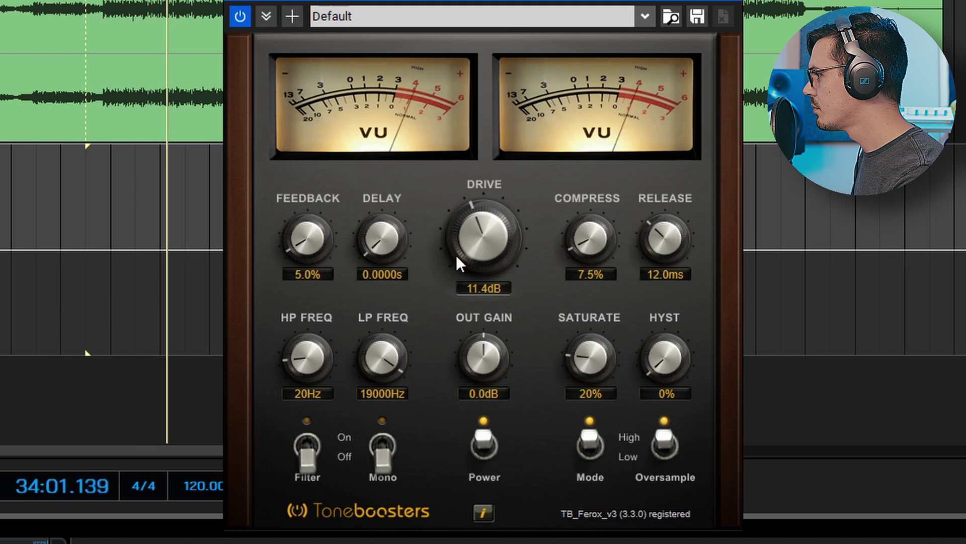
key("space")
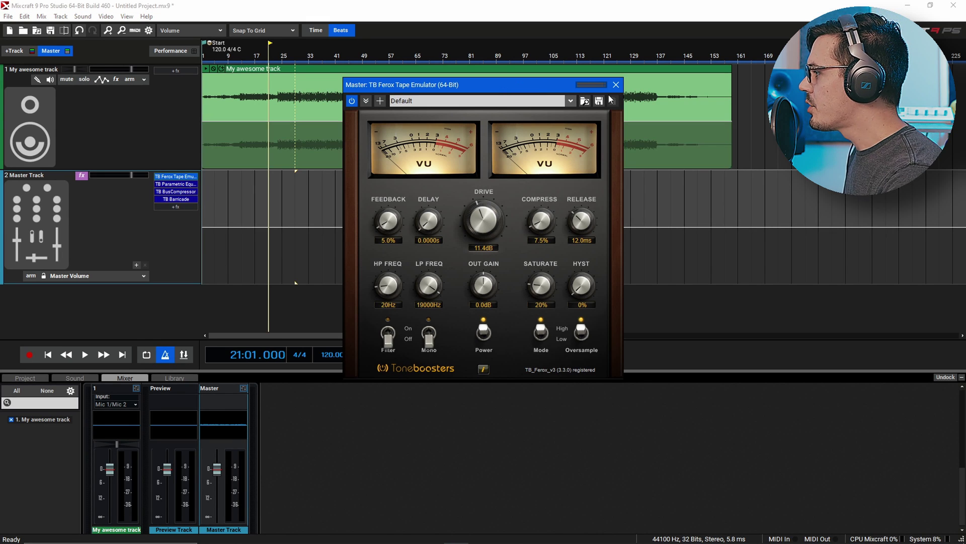
left_click(615, 85)
Step: Open TB Parametric Equalizer, set its analyzer mode to L+R sum, and start playback
left_click(191, 184)
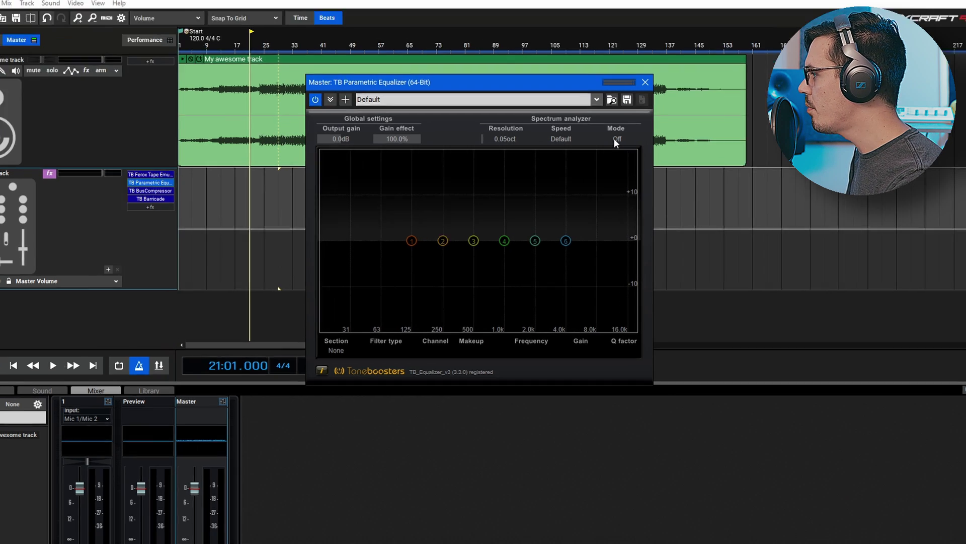
left_click(611, 143)
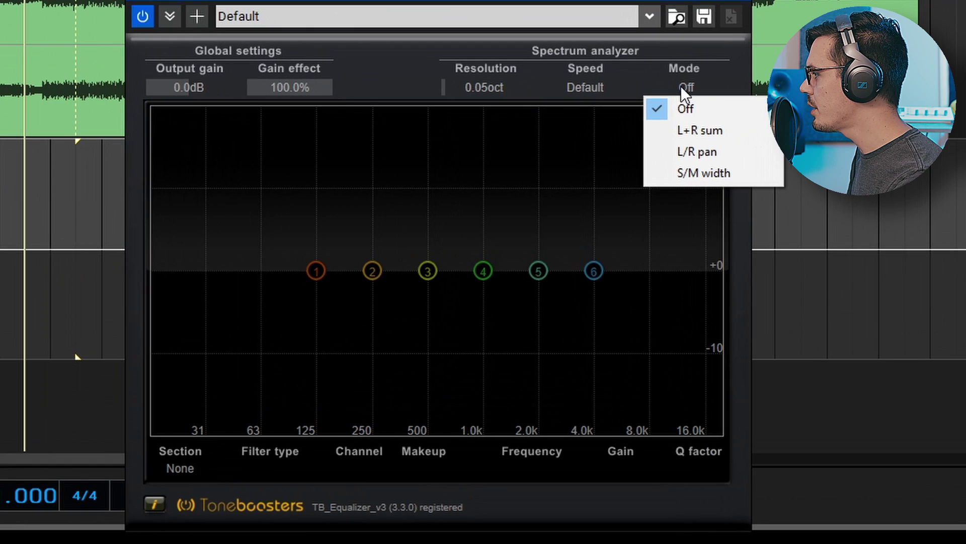
left_click(709, 132)
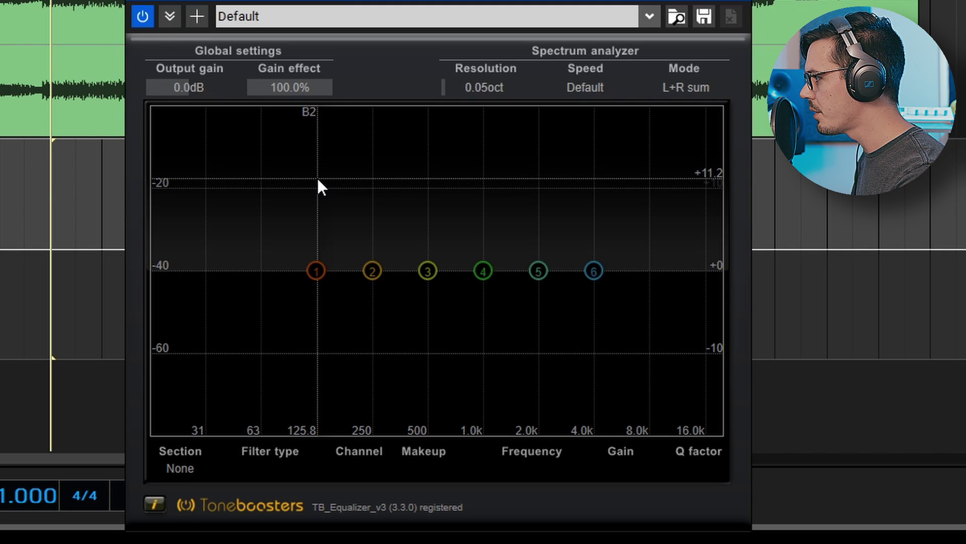
key("space")
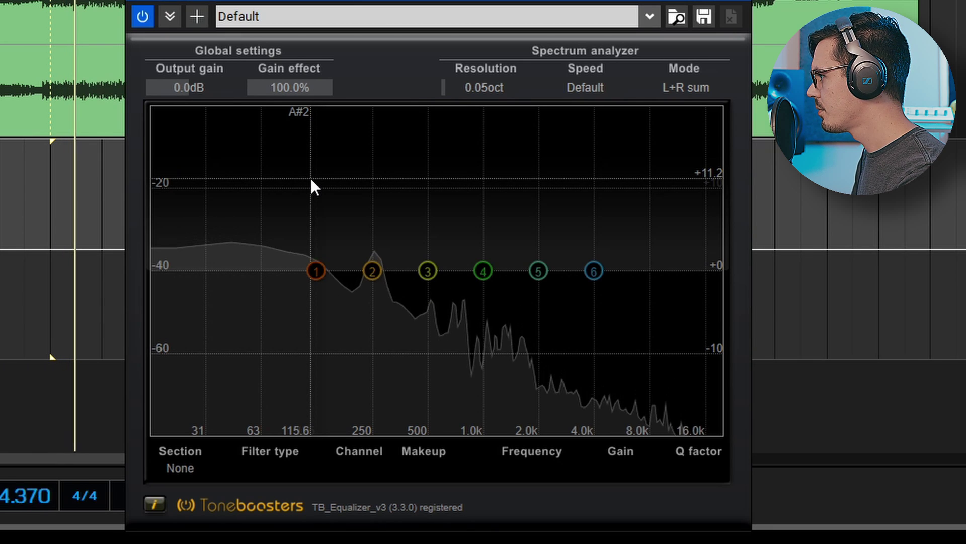
Step: Stop playback, leaving the equalizer's six bands flat at 0 dB
key("space")
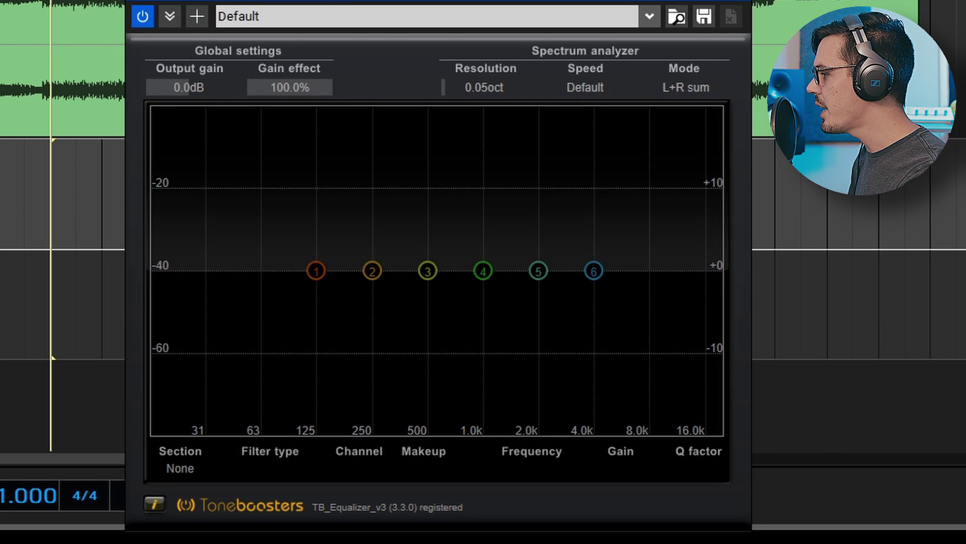
Step: Shape the master EQ: band 6 high-shelf boost, slight band 4 lift, 1.6dB cut near 251Hz, 2dB boost at 63Hz
key("space")
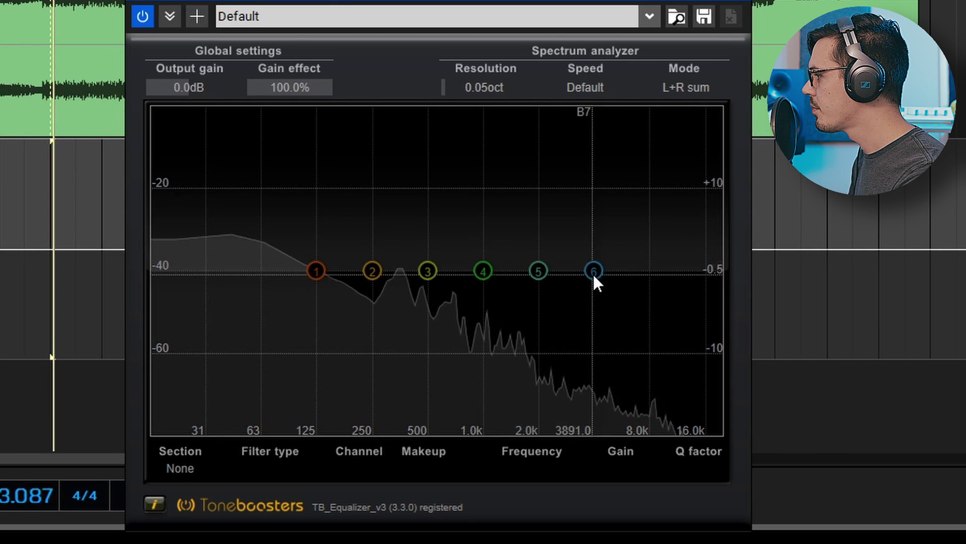
left_click_drag(594, 271, 582, 229)
scroll(576, 222, "up", 5)
scroll(578, 225, "down", 2)
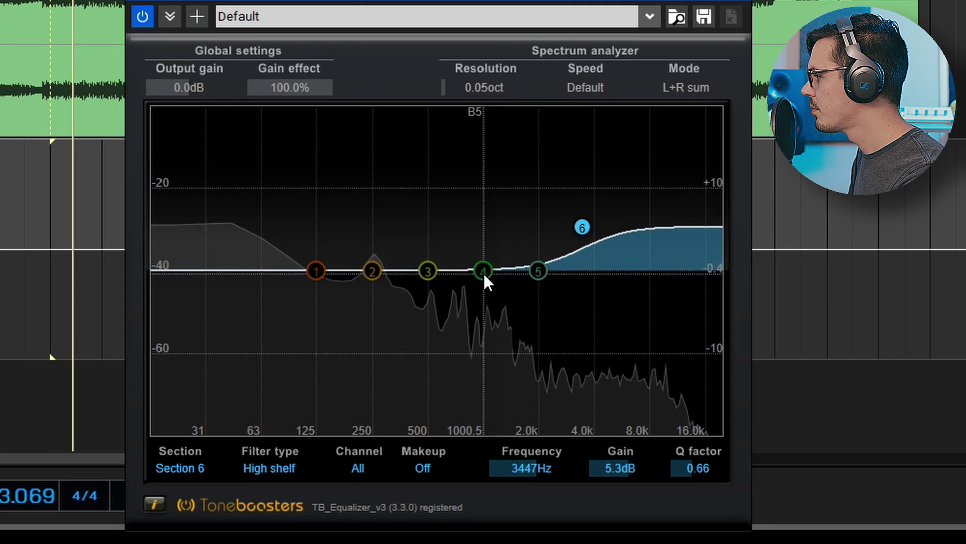
left_click_drag(483, 272, 515, 255)
left_click_drag(428, 271, 373, 285)
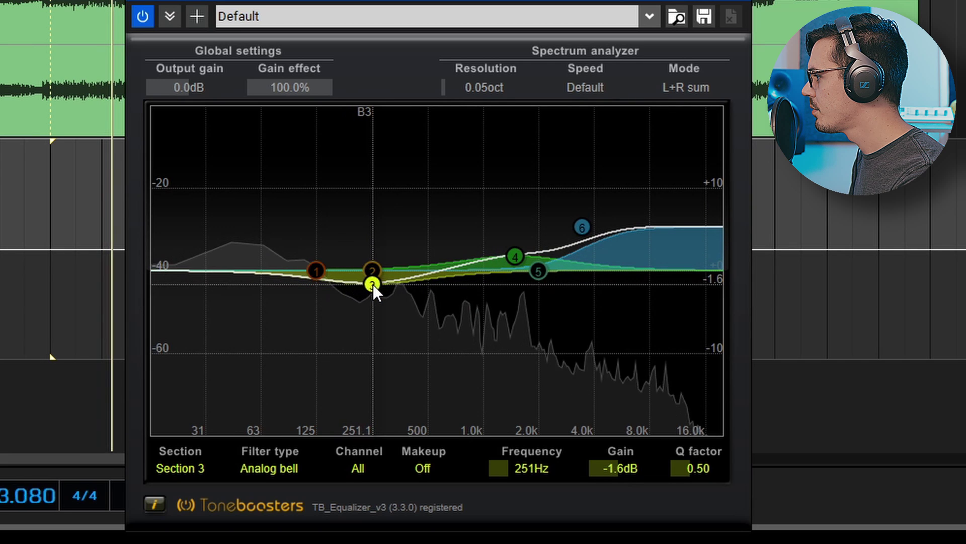
scroll(373, 285, "up", 1)
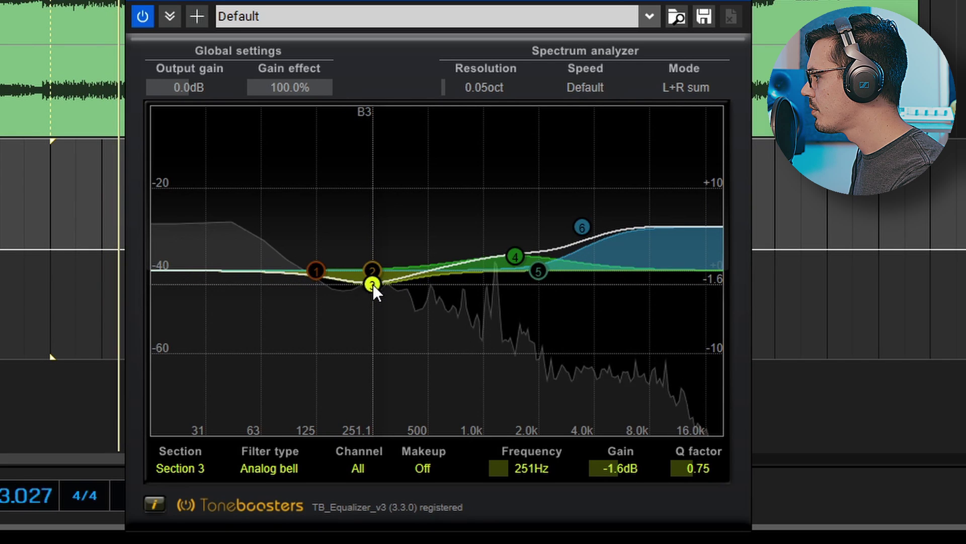
left_click_drag(372, 271, 261, 254)
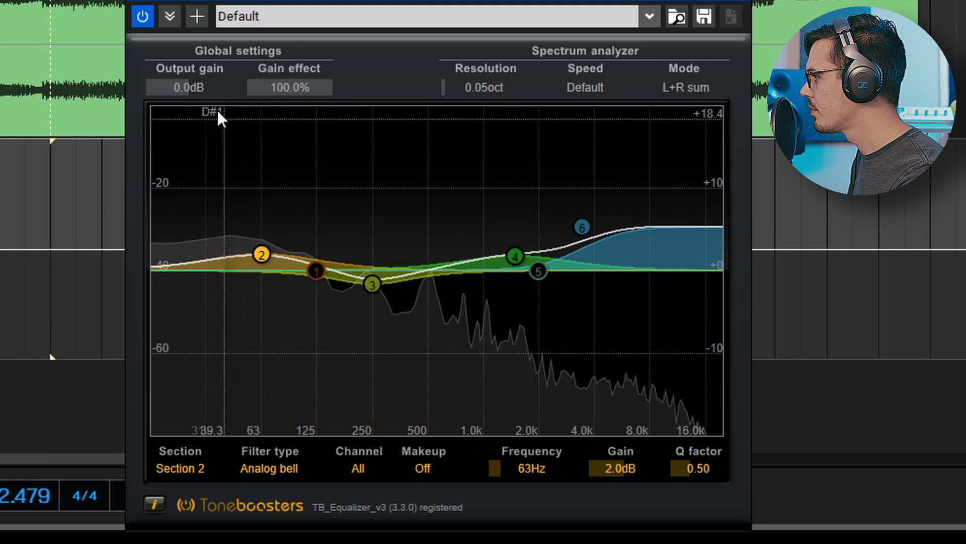
left_click(139, 23)
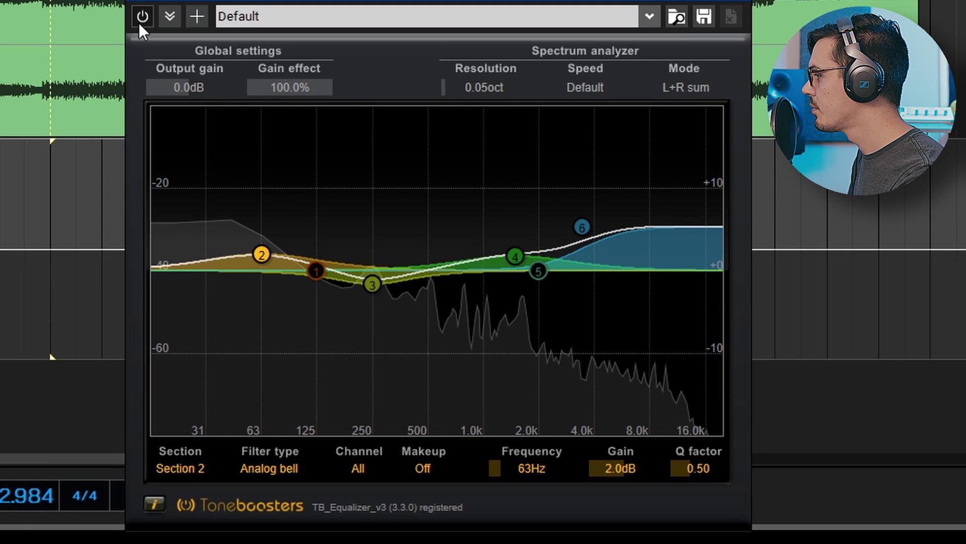
left_click(139, 23)
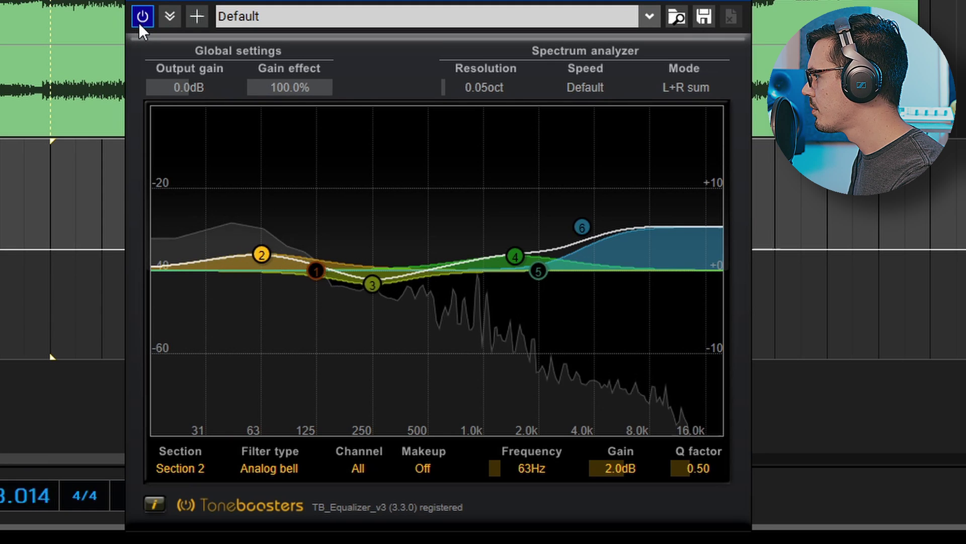
left_click(139, 23)
left_click(139, 22)
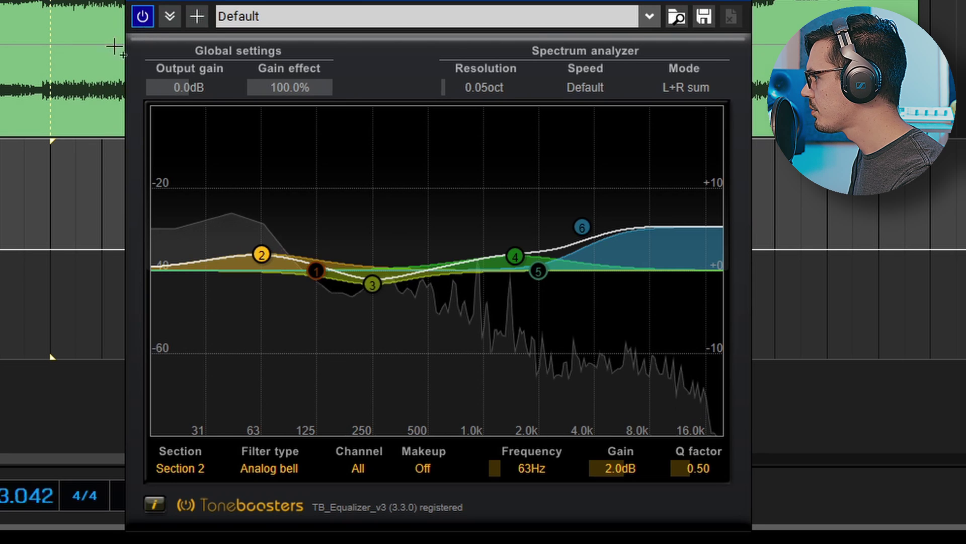
key("space")
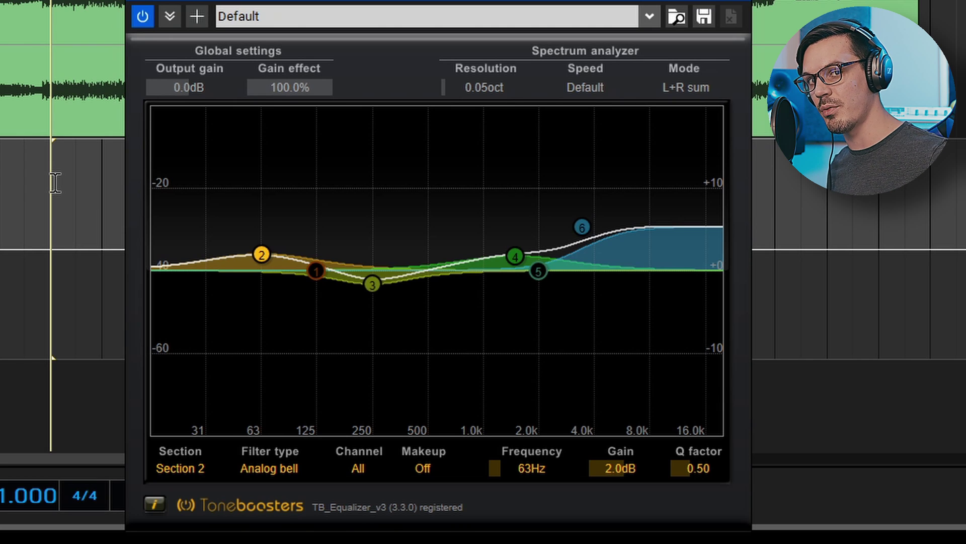
Step: Lower band 6 to a 4.5dB high shelf at 3574Hz and bypass the EQ to compare
left_click_drag(581, 227, 585, 235)
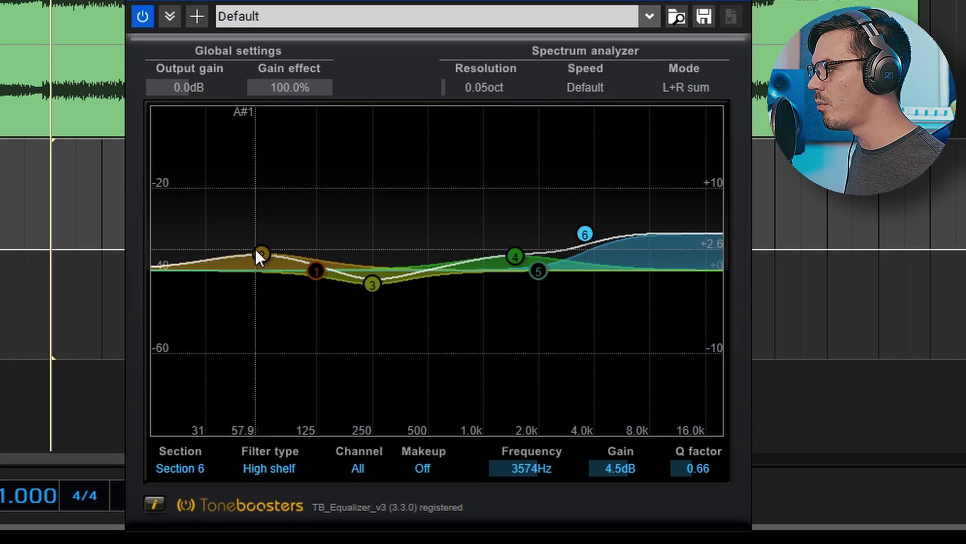
left_click(142, 15)
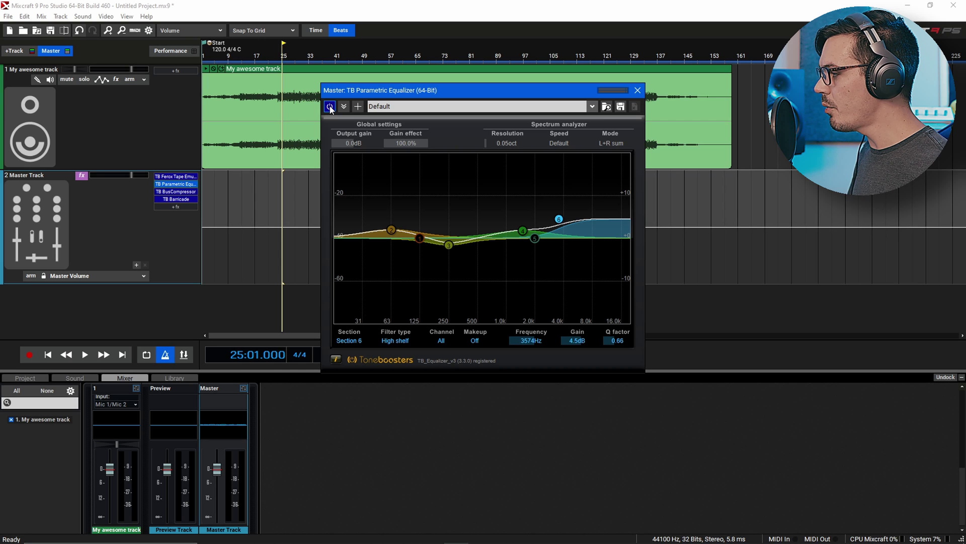
Step: Close the equalizer window and open the Master Track's TB BusCompressor settings
left_click(638, 90)
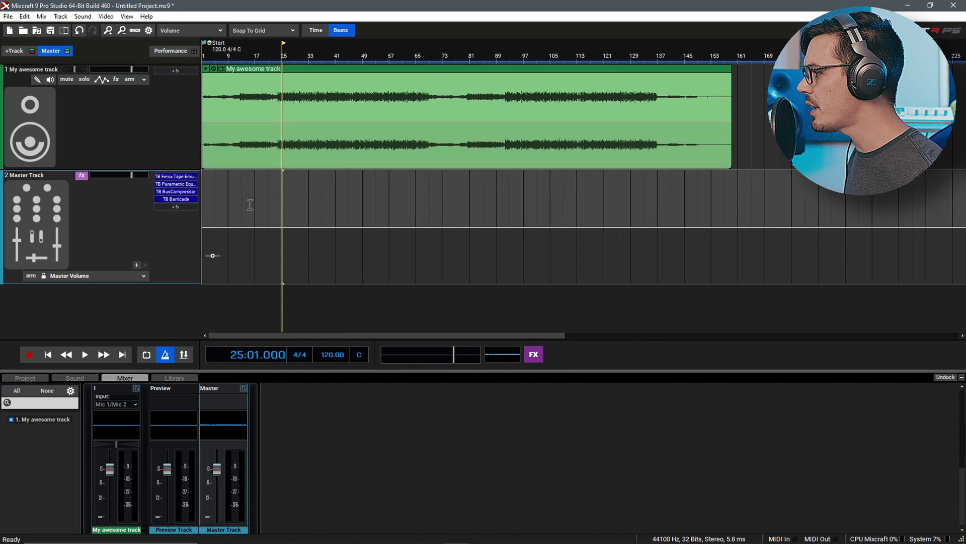
left_click(184, 192)
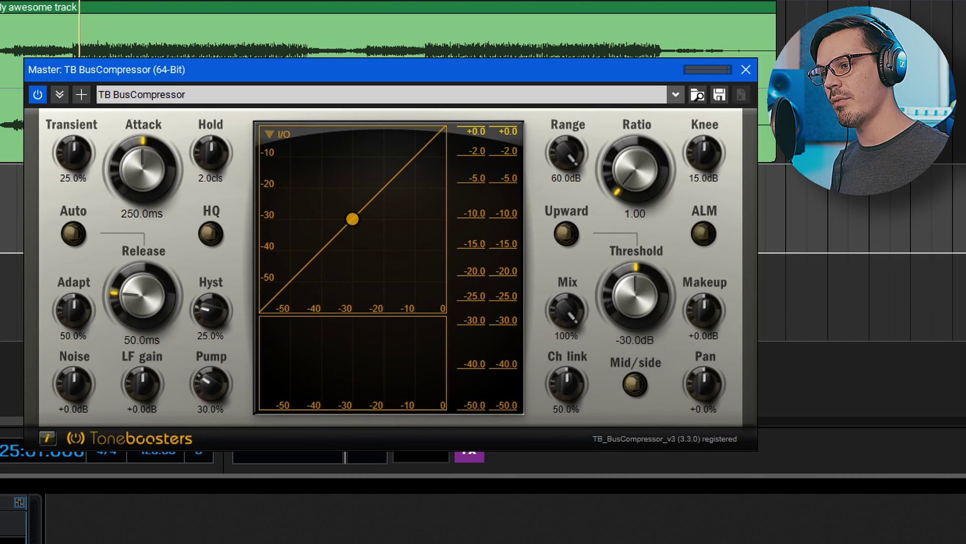
Step: Set the bus compressor ratio to 1.20, turn HQ on, and zero the Transient, Hyst and Pump knobs
left_click_drag(635, 168, 635, 164)
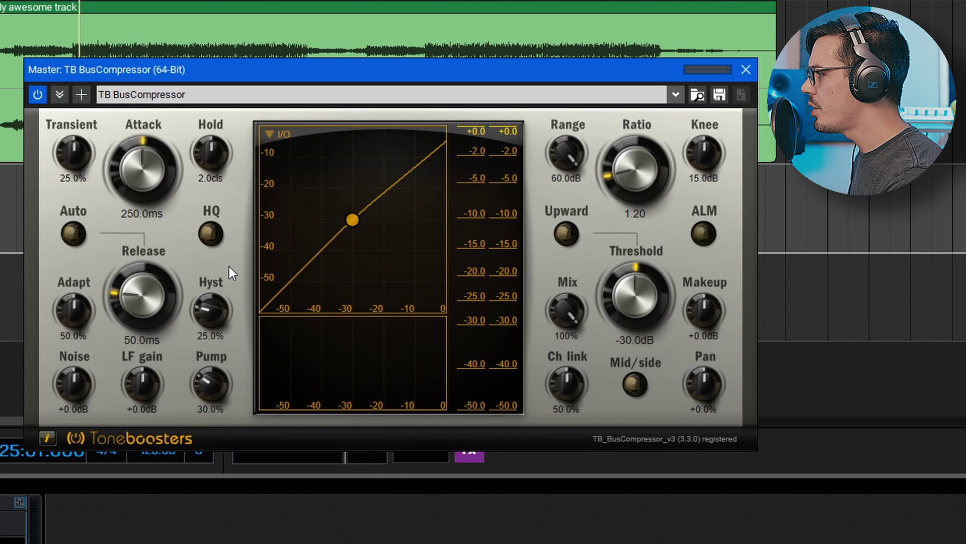
left_click_drag(95, 240, 108, 391)
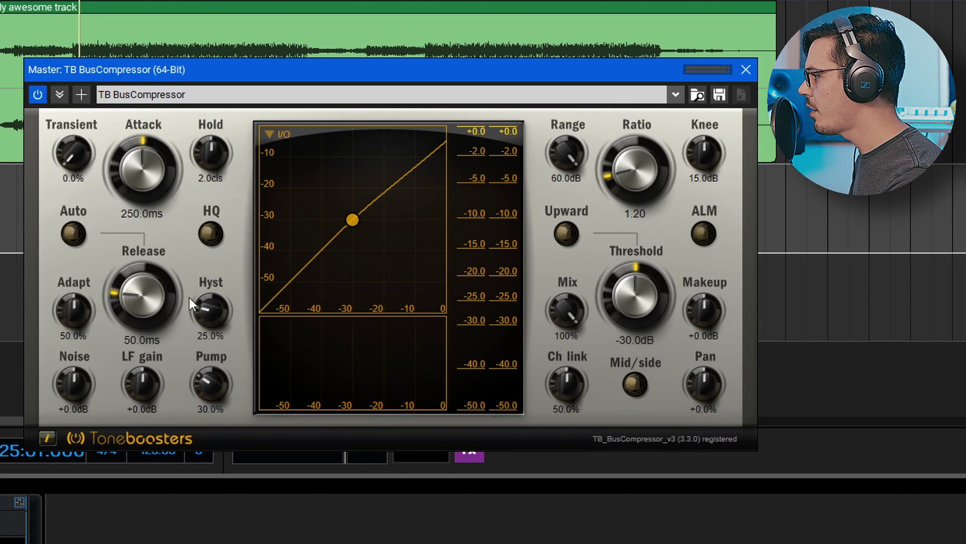
left_click(216, 235)
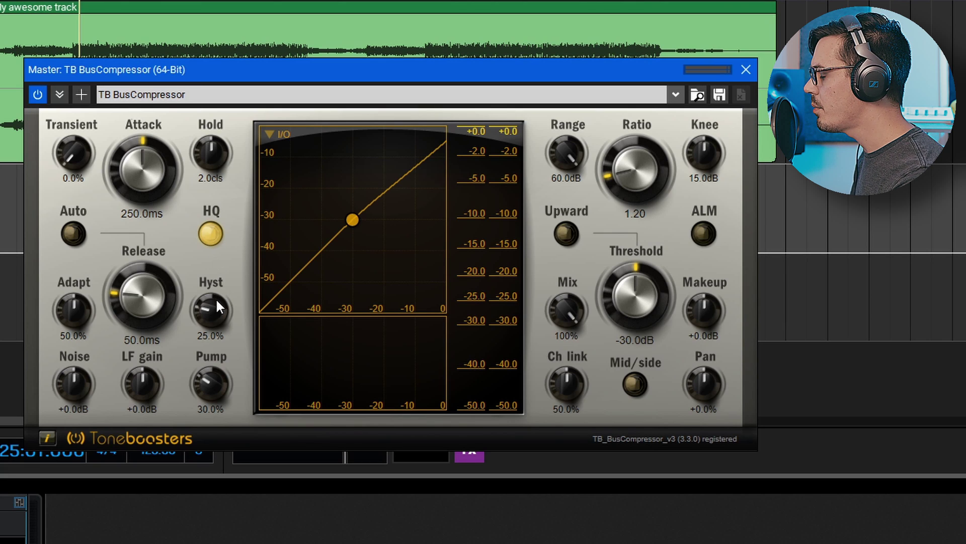
left_click_drag(217, 305, 218, 319)
left_click_drag(217, 360, 234, 536)
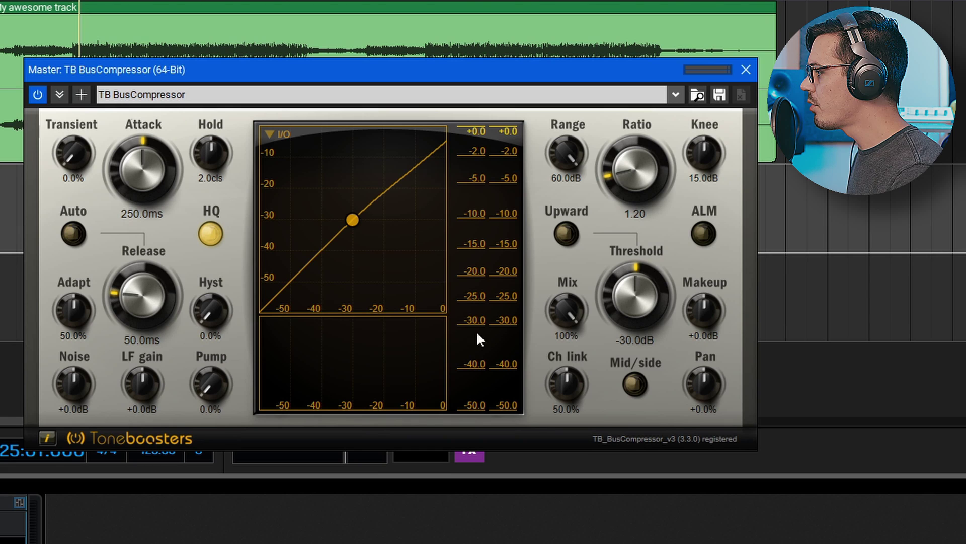
Step: Enter a compressor ratio of 1.5 and then 2.00, and turn the Ch link knob up to 100%
type("1.5")
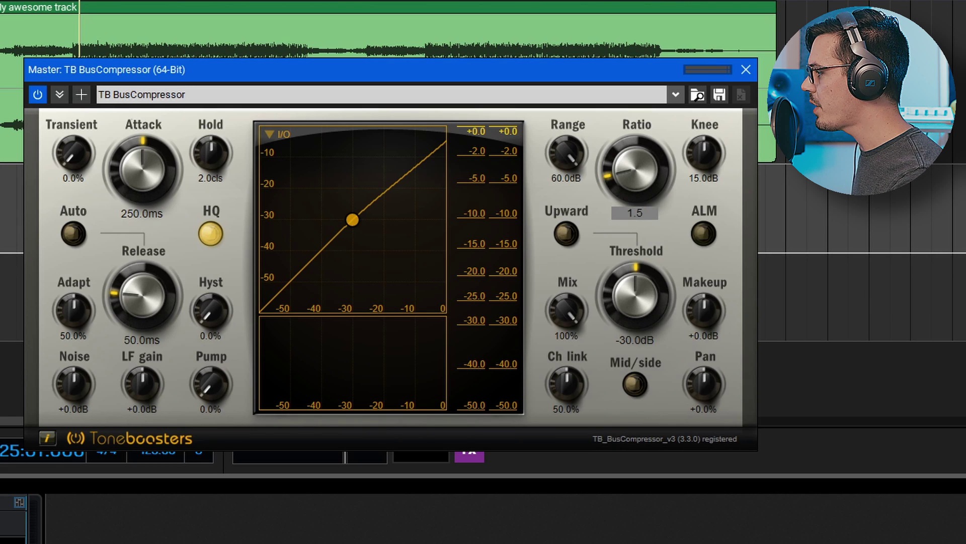
key("Return")
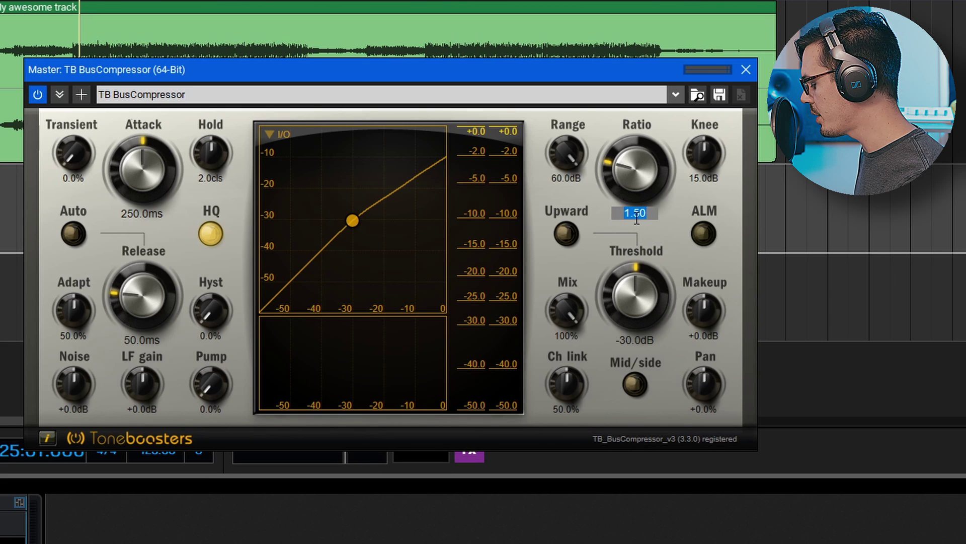
type("2")
key("Return")
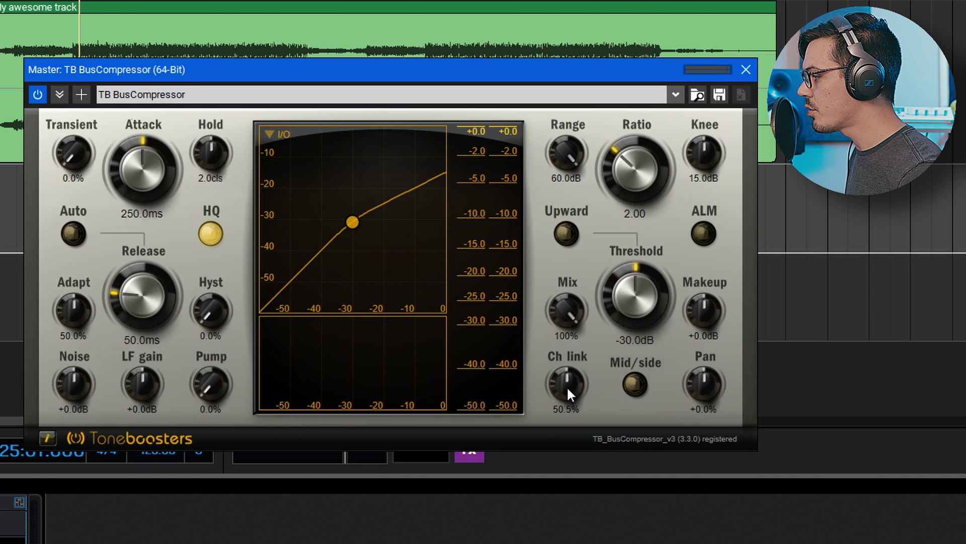
left_click_drag(567, 386, 521, 119)
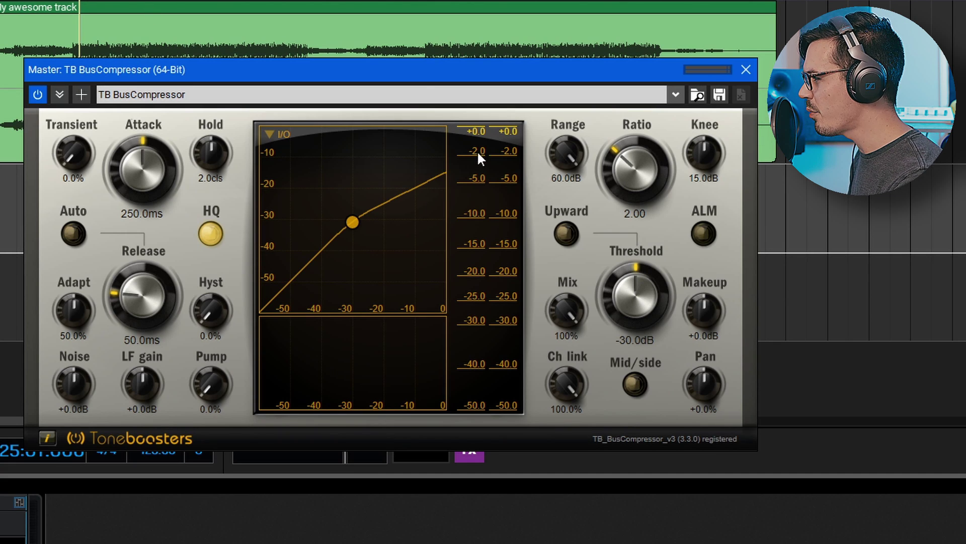
Step: Adjust the compressor threshold during playback until it settles at -31.6 dB
key("space")
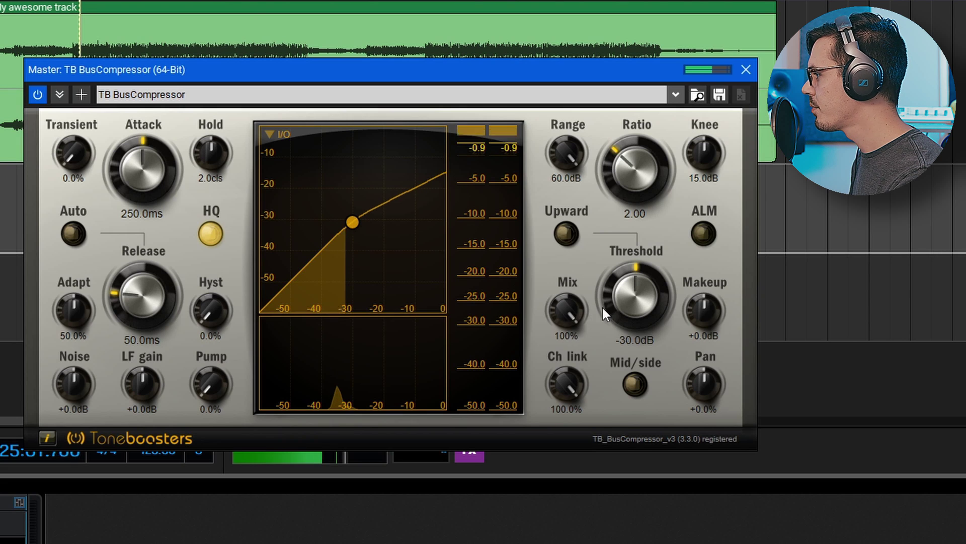
left_click_drag(638, 309, 641, 318)
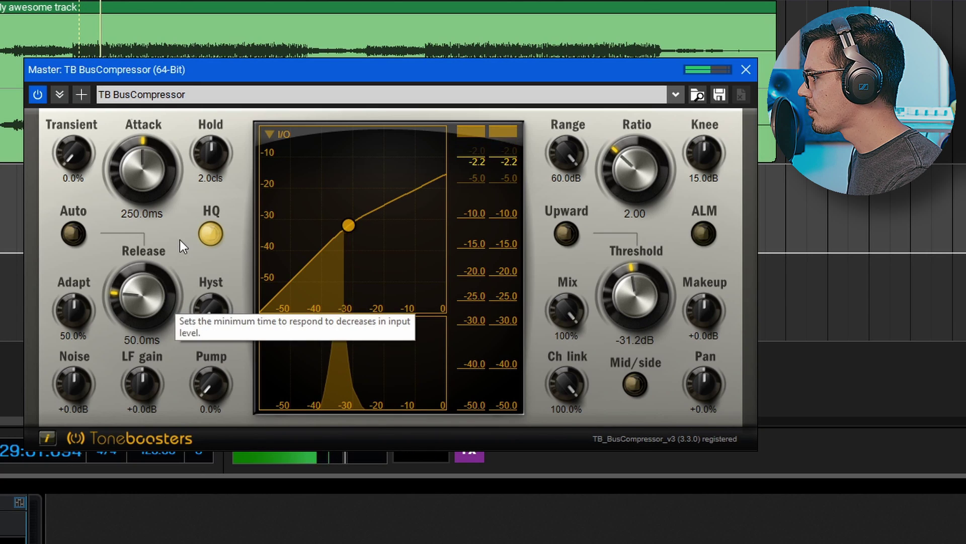
left_click_drag(642, 288, 645, 273)
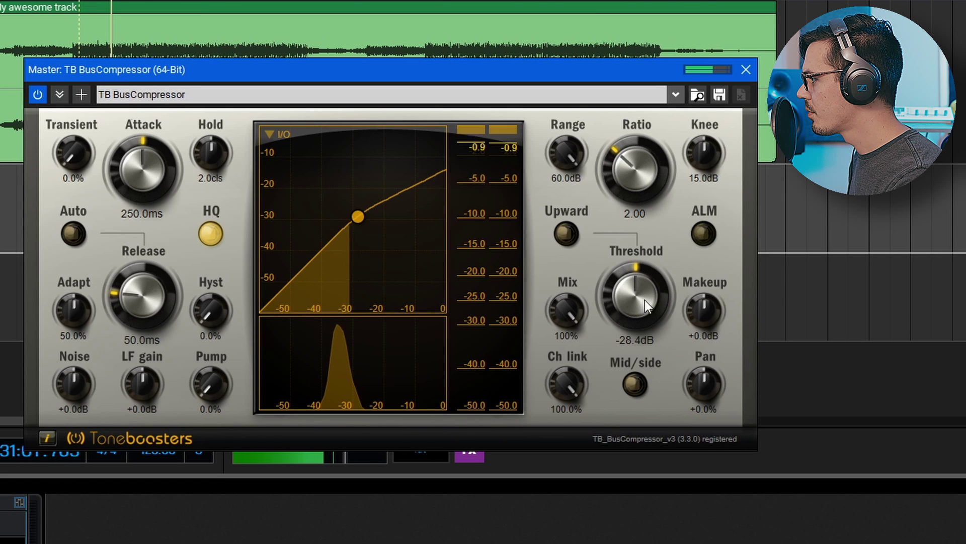
left_click_drag(645, 300, 627, 292)
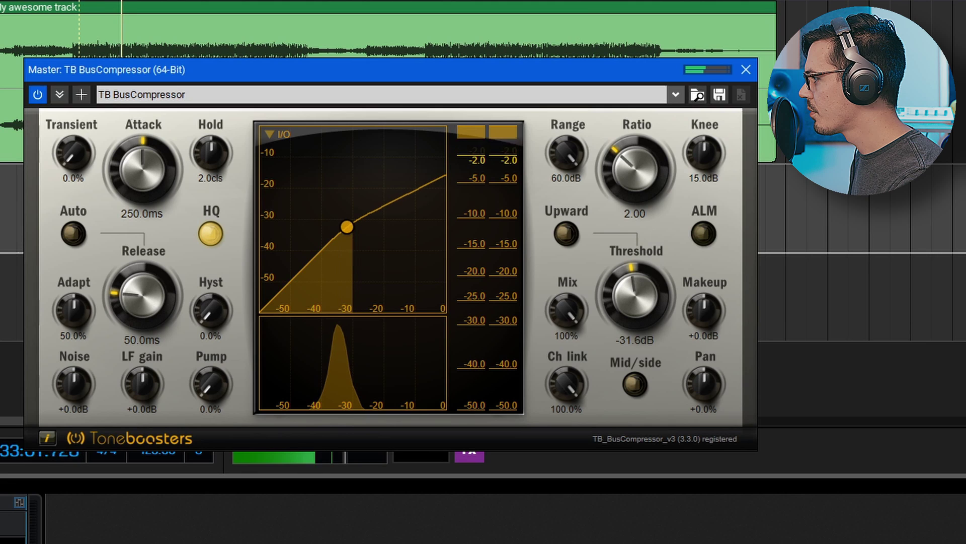
key("space")
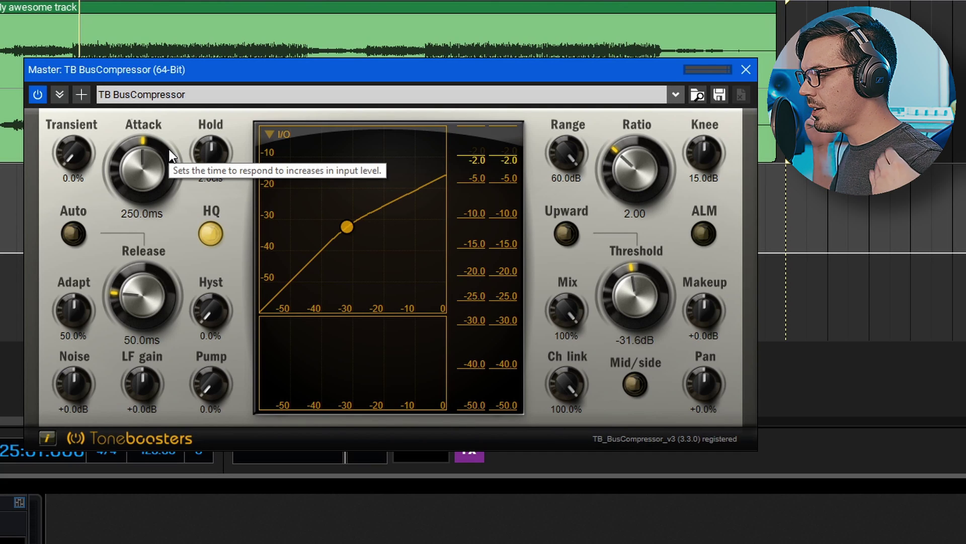
Step: Shorten the compressor attack time, auditioning the faster attack during playback
left_click_drag(140, 136, 164, 350)
mouse_move(146, 174)
left_mouse_down()
mouse_move(137, 140)
mouse_move(143, 162)
left_mouse_up()
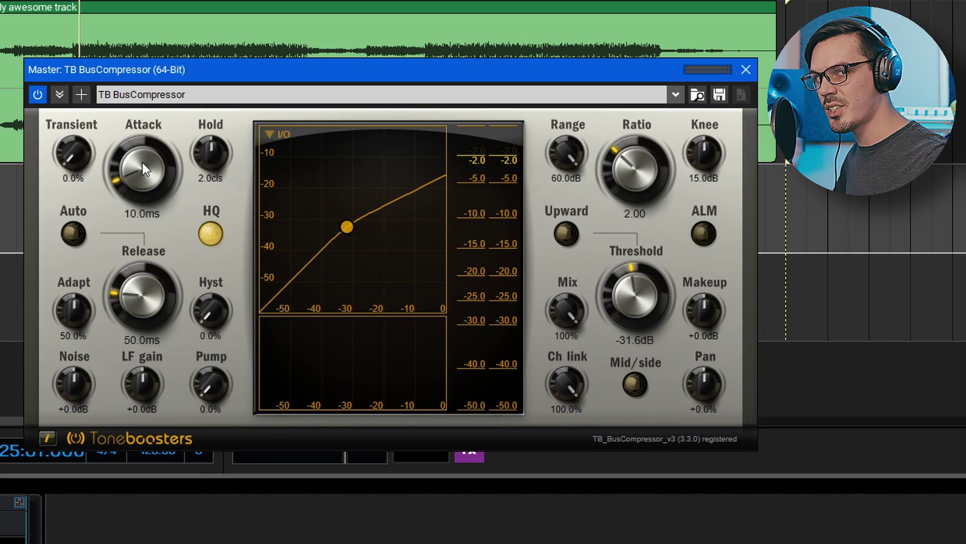
key("space")
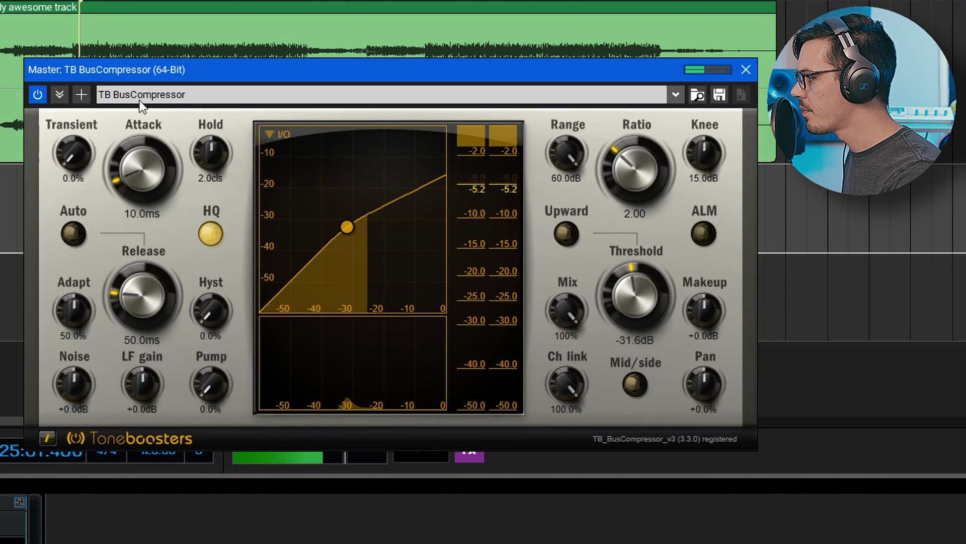
left_click_drag(151, 163, 141, 113)
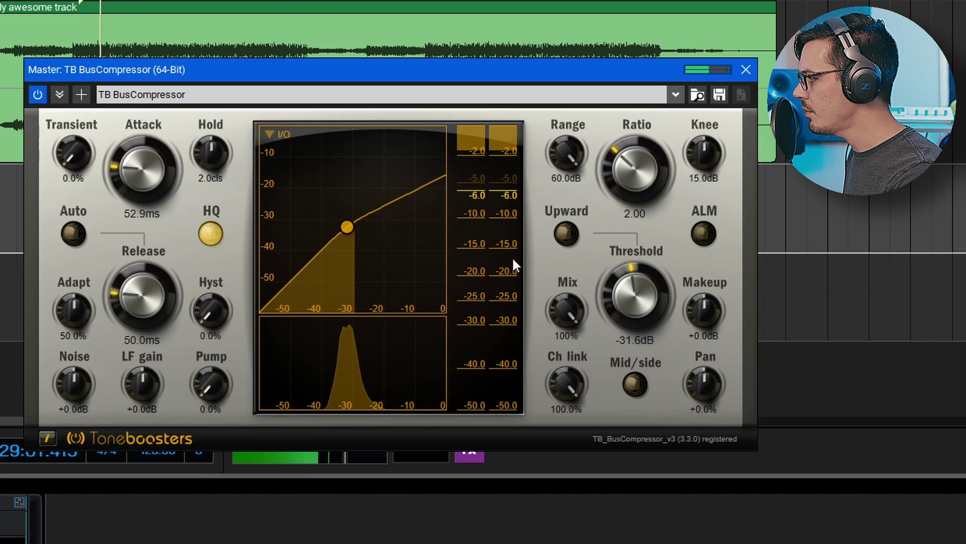
key("space")
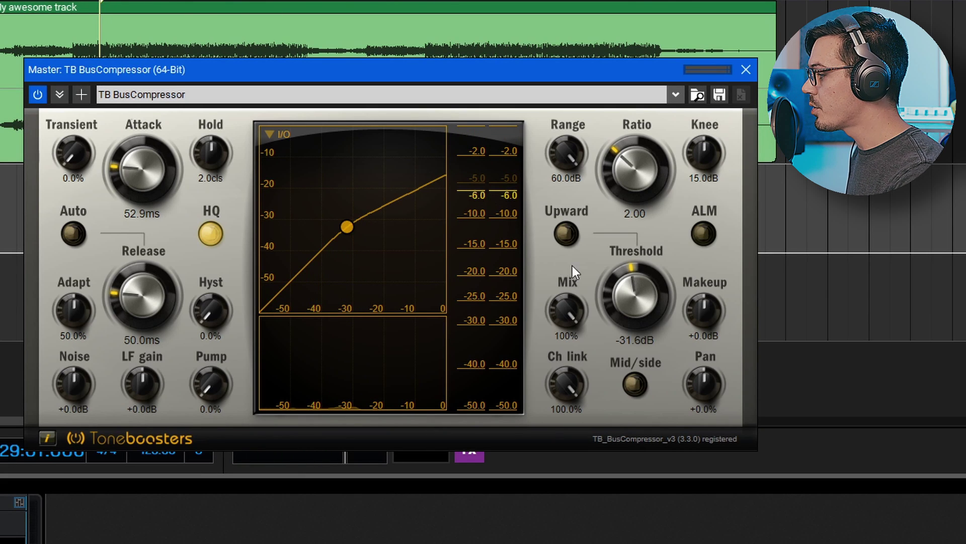
Step: Set the compressor threshold to about -25.7 dB while listening back
left_click_drag(636, 296, 636, 252)
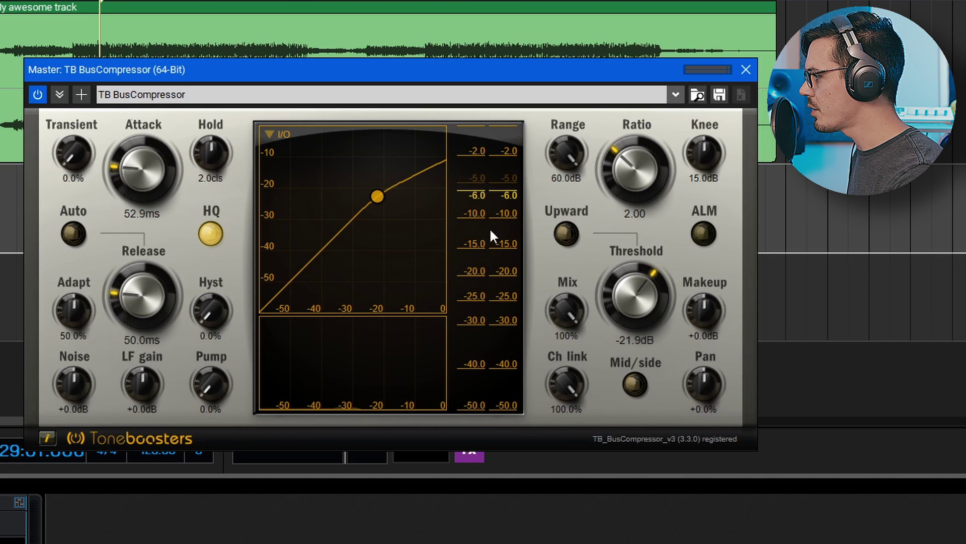
key("space")
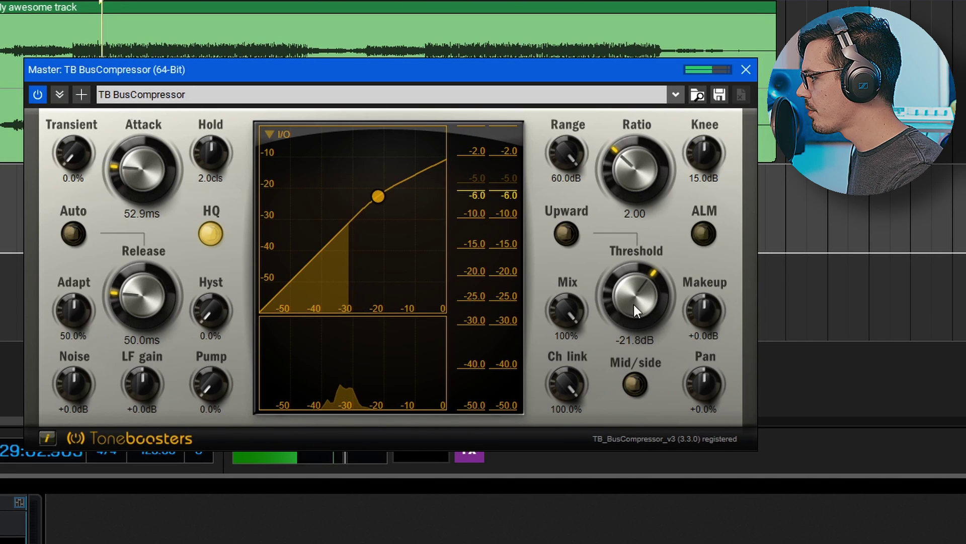
scroll(623, 284, "down", 1)
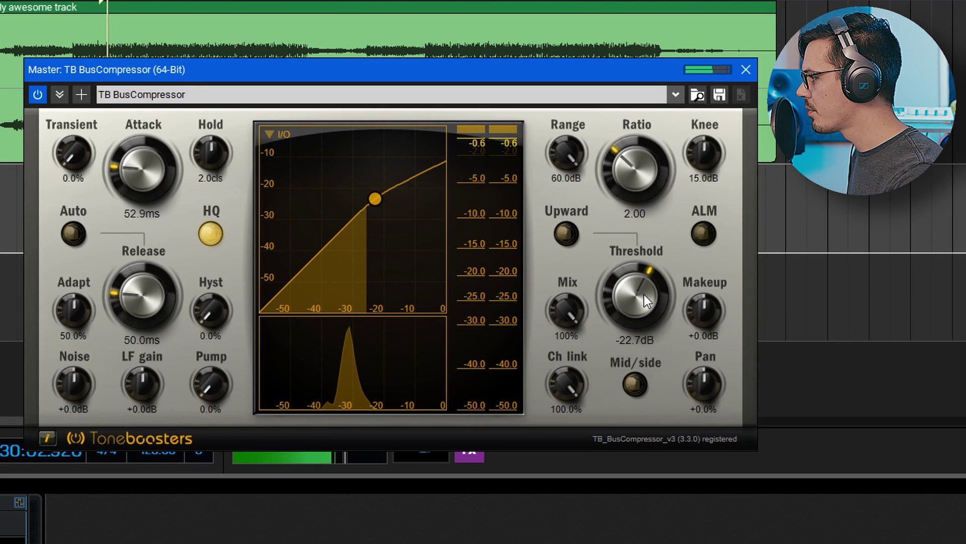
left_click_drag(644, 294, 645, 310)
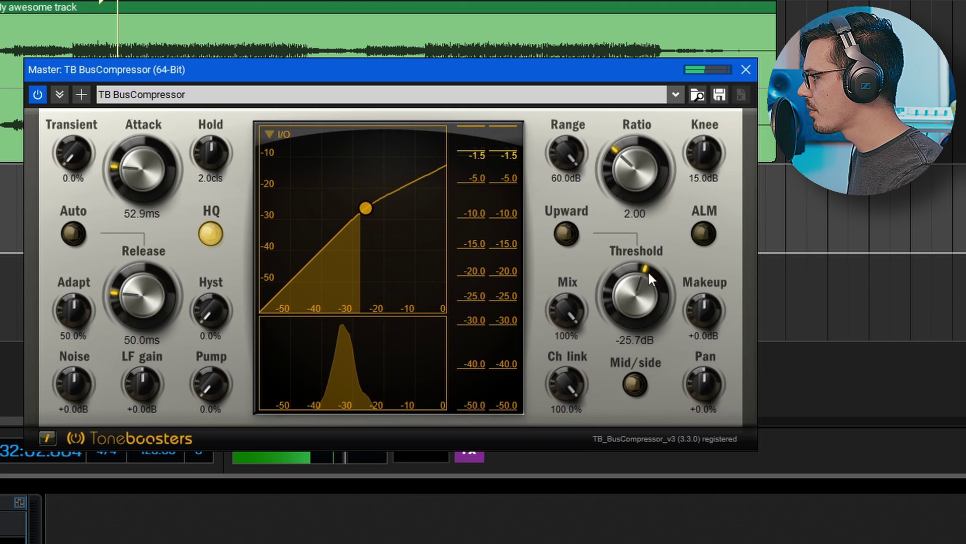
key("space")
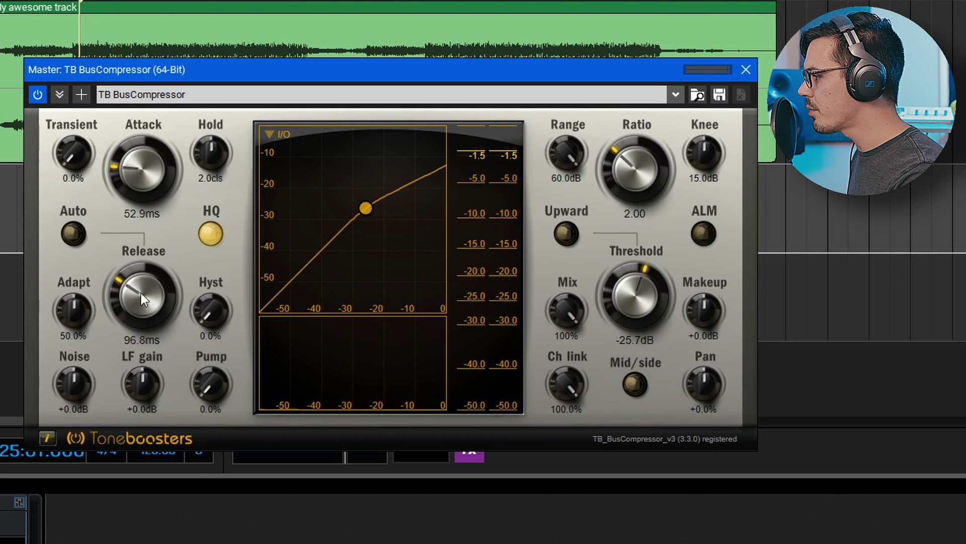
Step: Lengthen the compressor release to about 343.5 ms, auditioning it during playback
left_click_drag(141, 297, 84, 2)
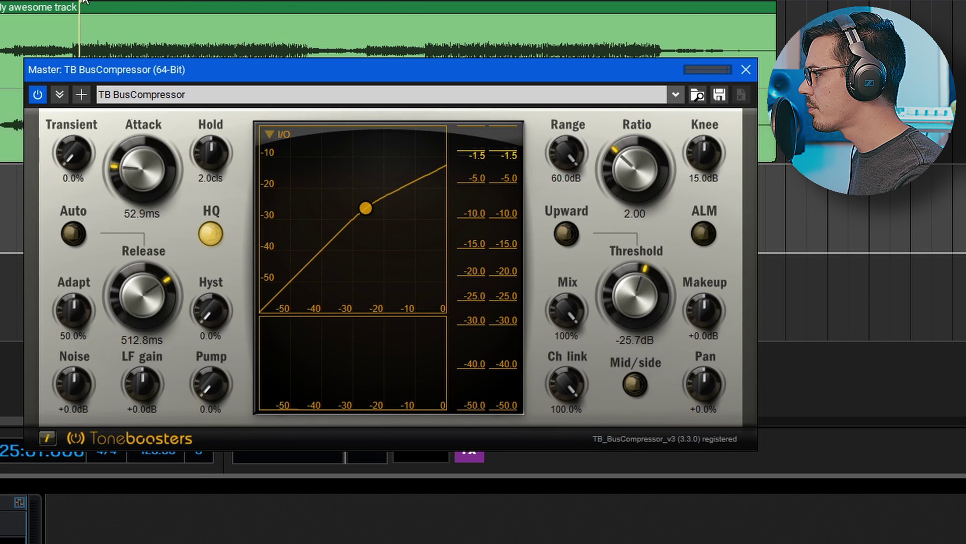
key("space")
left_click_drag(147, 306, 151, 351)
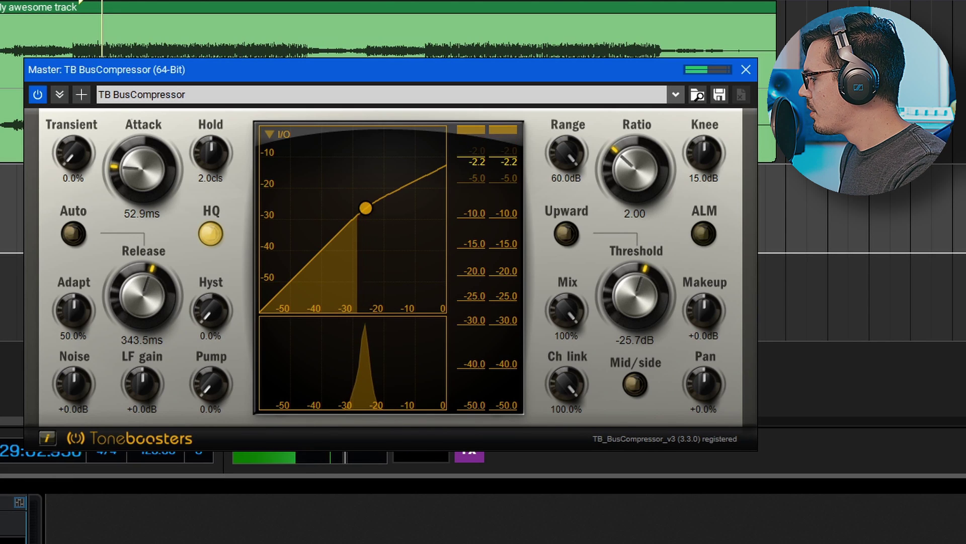
key("space")
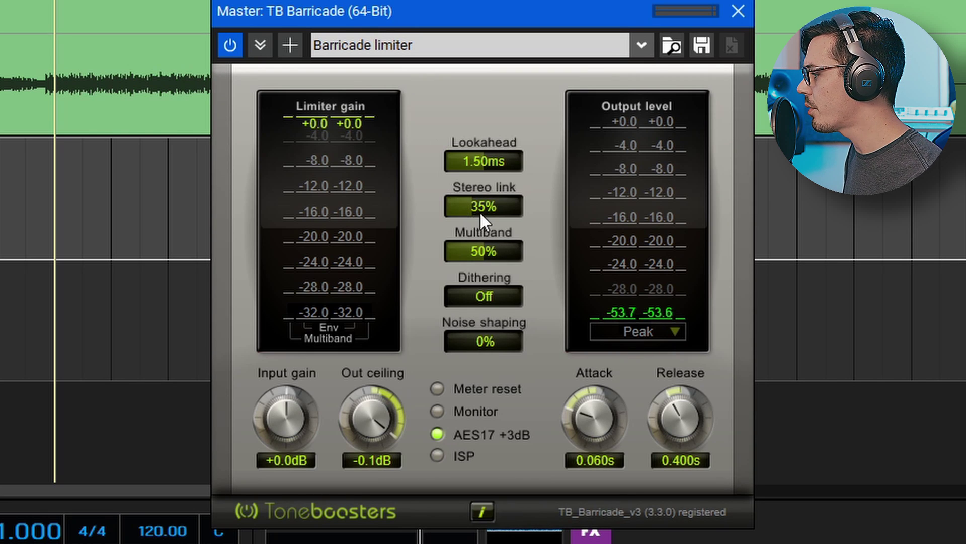
Step: Give the Barricade limiter 100% stereo link, 16-bit dithering and about 15% noise shaping
left_click_drag(479, 210, 782, 179)
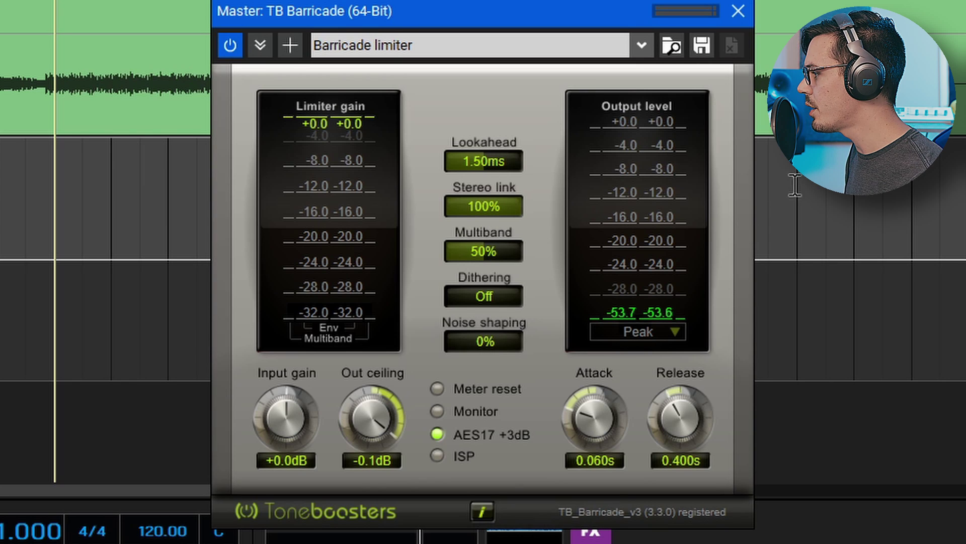
left_click(502, 299)
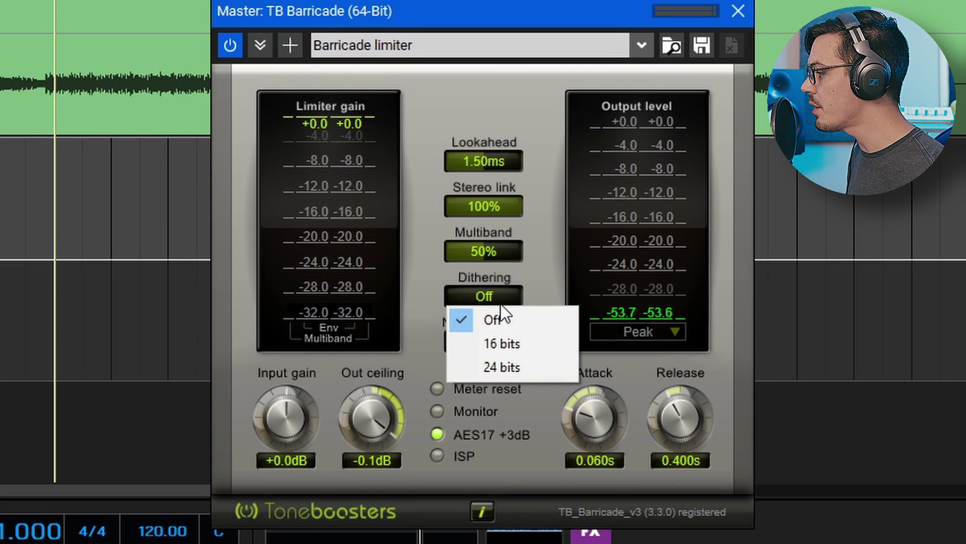
left_click(518, 341)
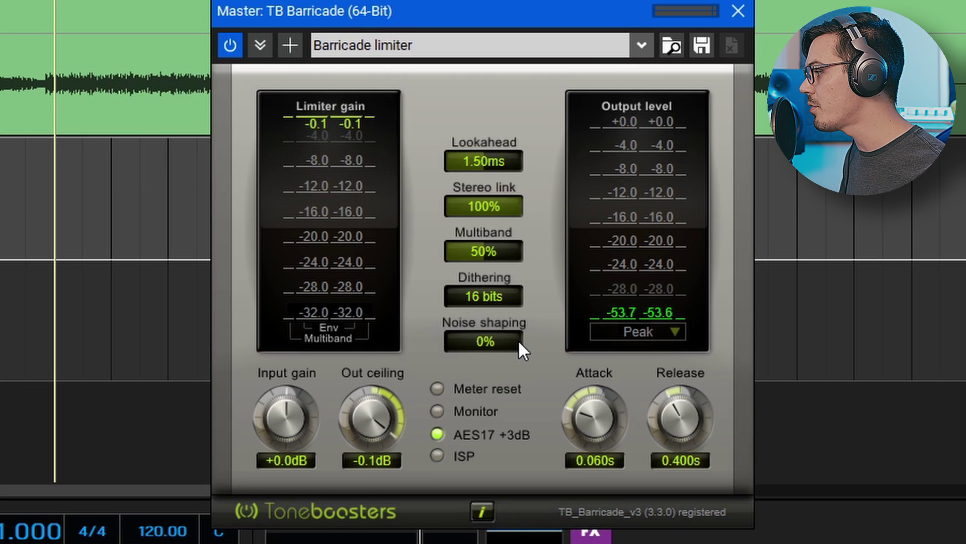
left_click_drag(476, 346, 552, 360)
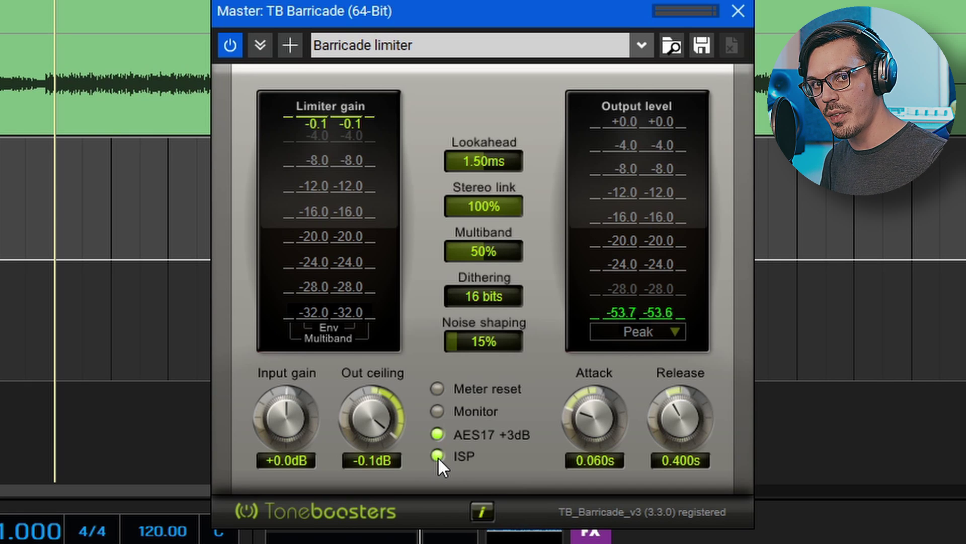
Step: Set the limiter's output ceiling to -1.0 dB
left_click_drag(374, 421, 385, 454)
double_click(385, 454)
key("BackSpace")
type("-")
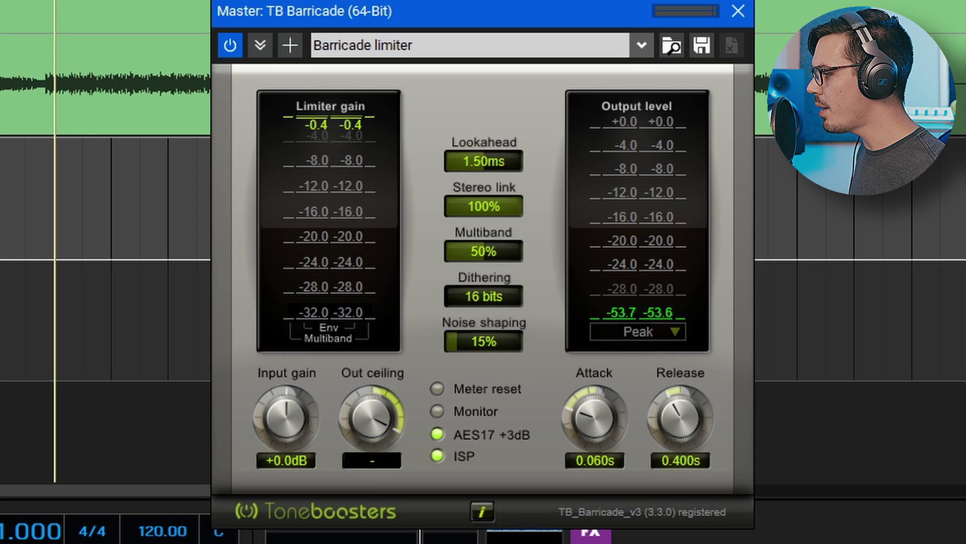
type("1")
key("Return")
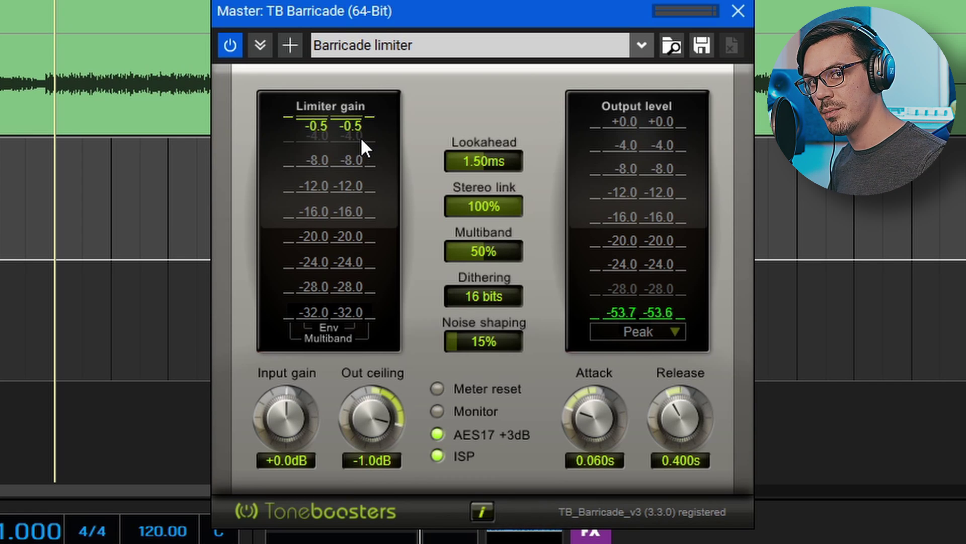
Step: Raise the limiter input gain to about +15.3 dB while playing a later part of the song
left_click(141, 134)
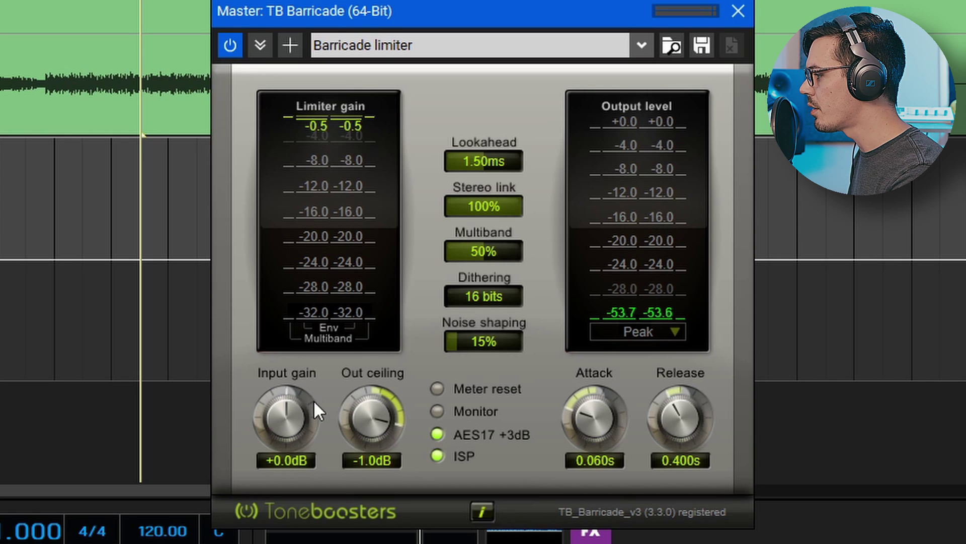
key("space")
left_click_drag(291, 428, 279, 250)
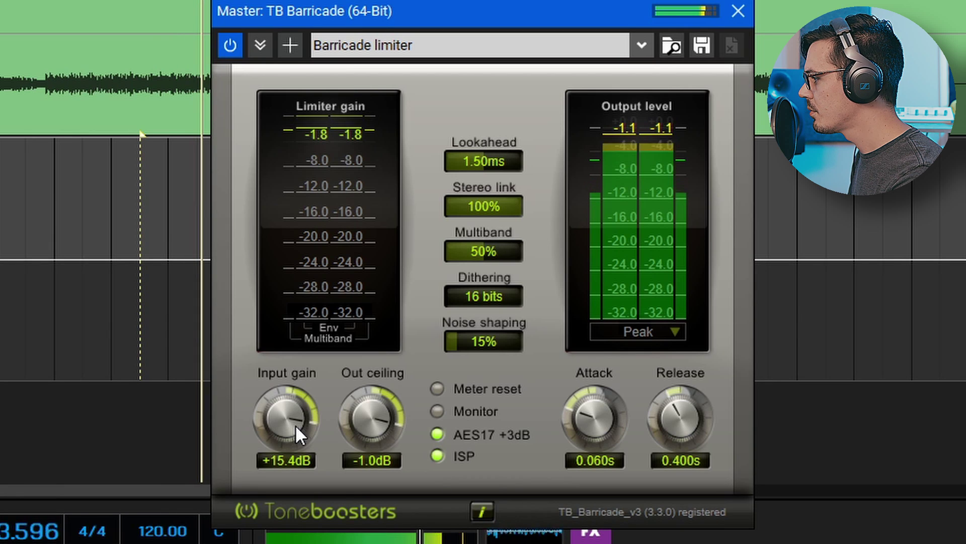
left_click_drag(294, 424, 291, 424)
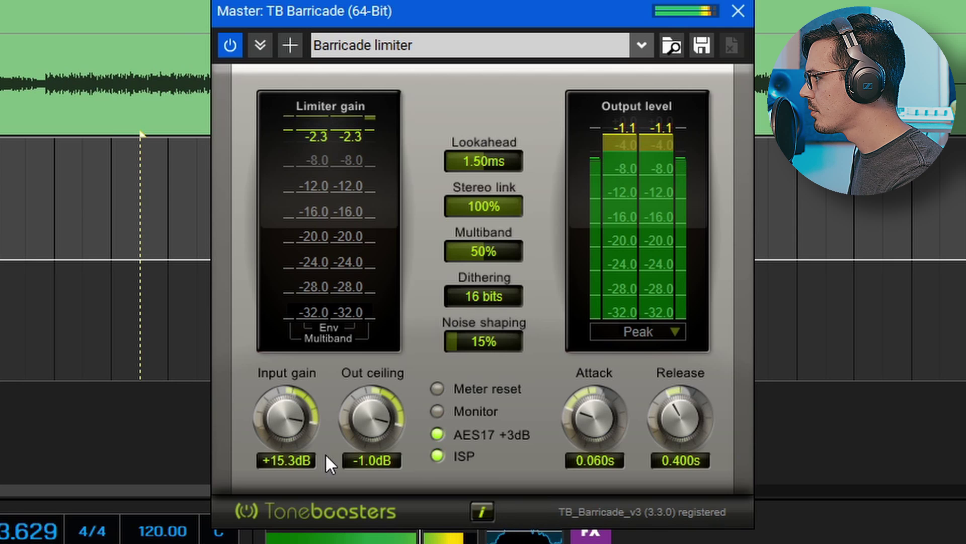
key("space")
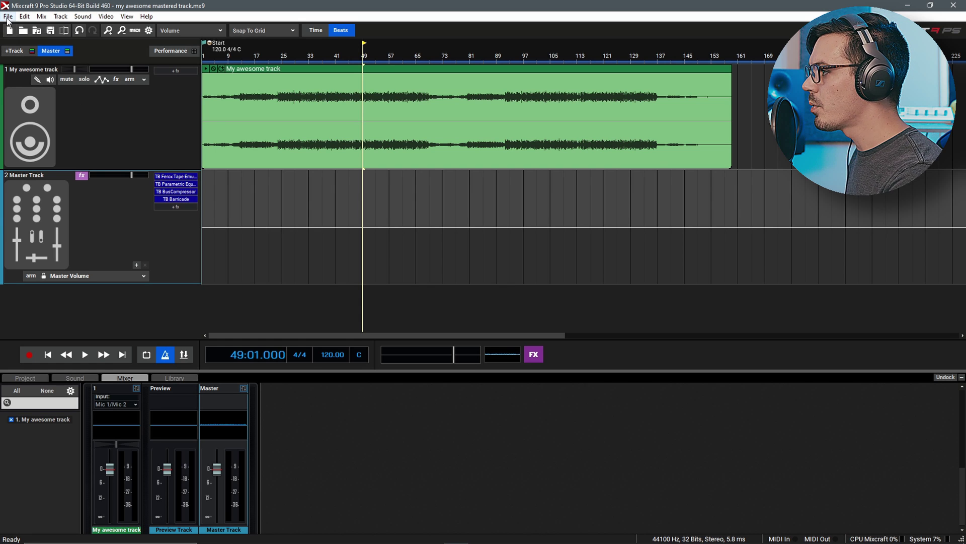
Step: Mix the project down to a 44,100 Hz, 16-bit stereo WAV, 'my awesome track mastered'
left_click(8, 17)
mouse_move(59, 87)
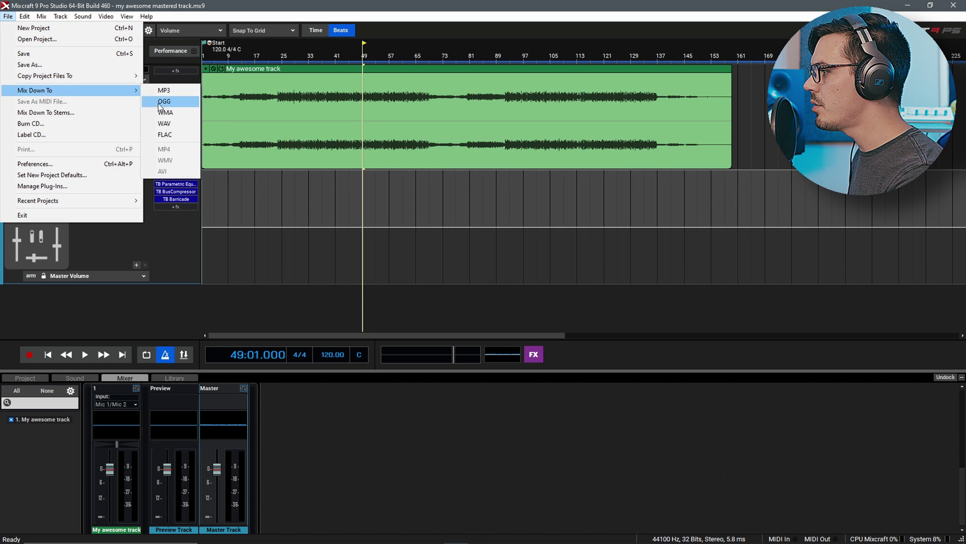
left_click(183, 123)
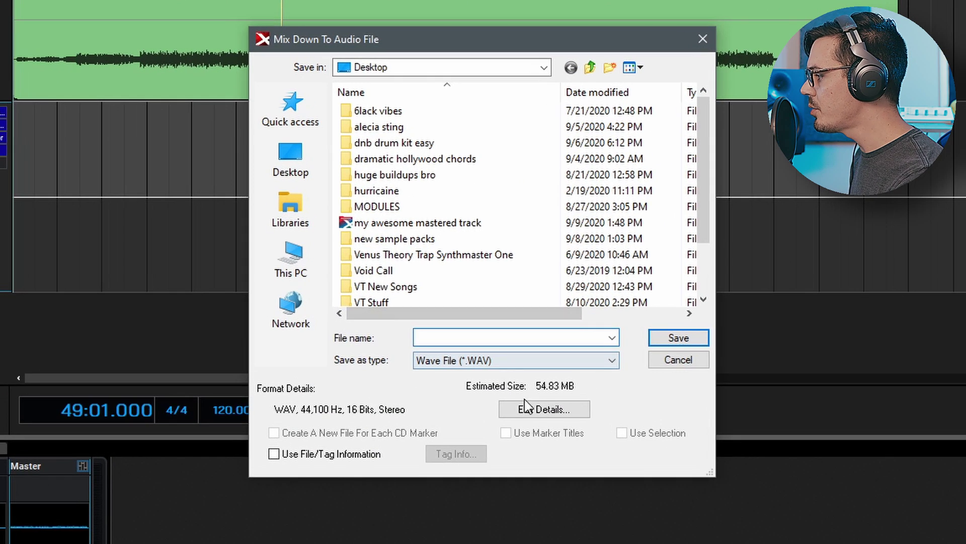
left_click(551, 413)
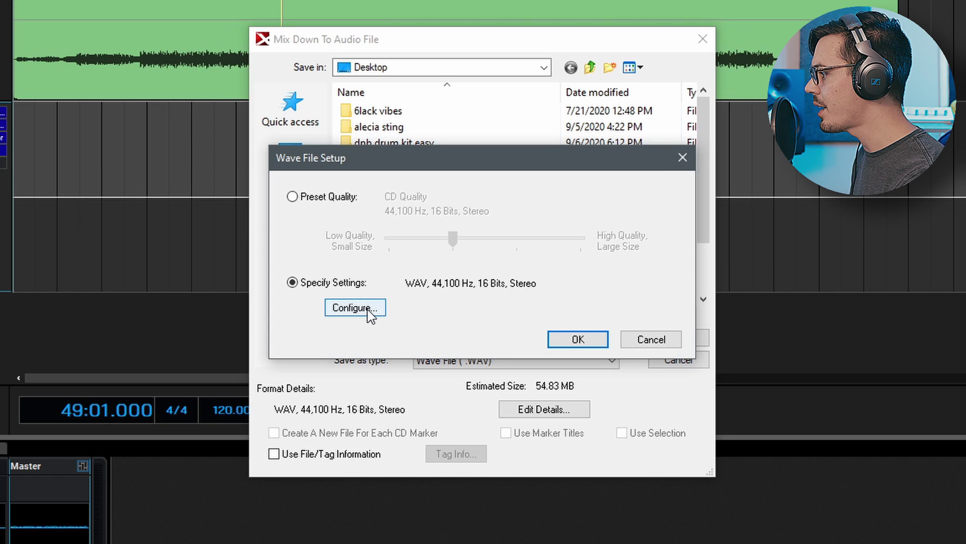
left_click(368, 309)
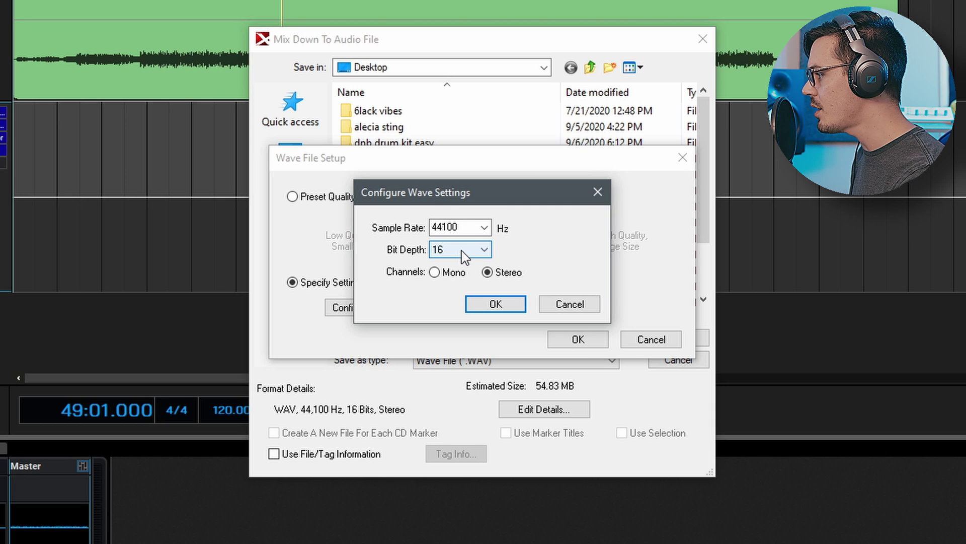
left_click(496, 303)
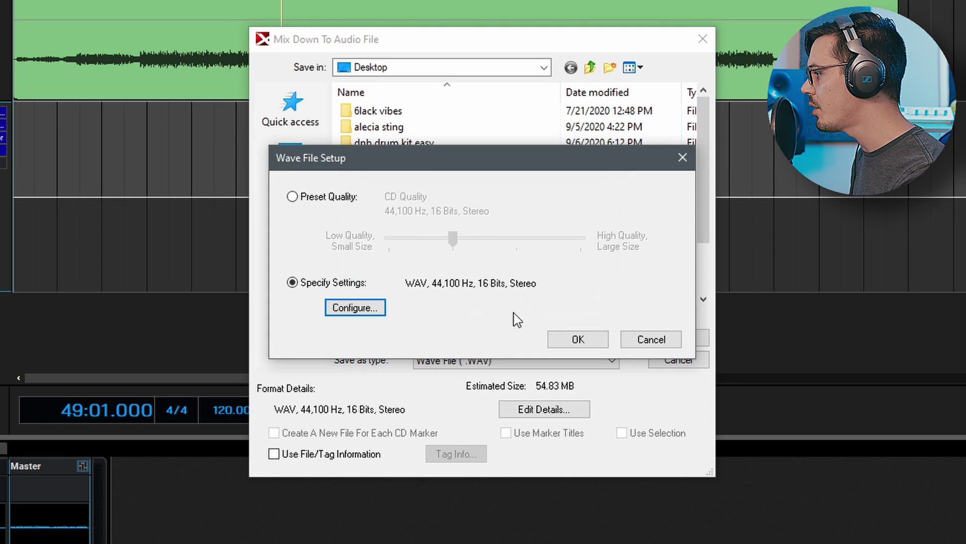
left_click(567, 339)
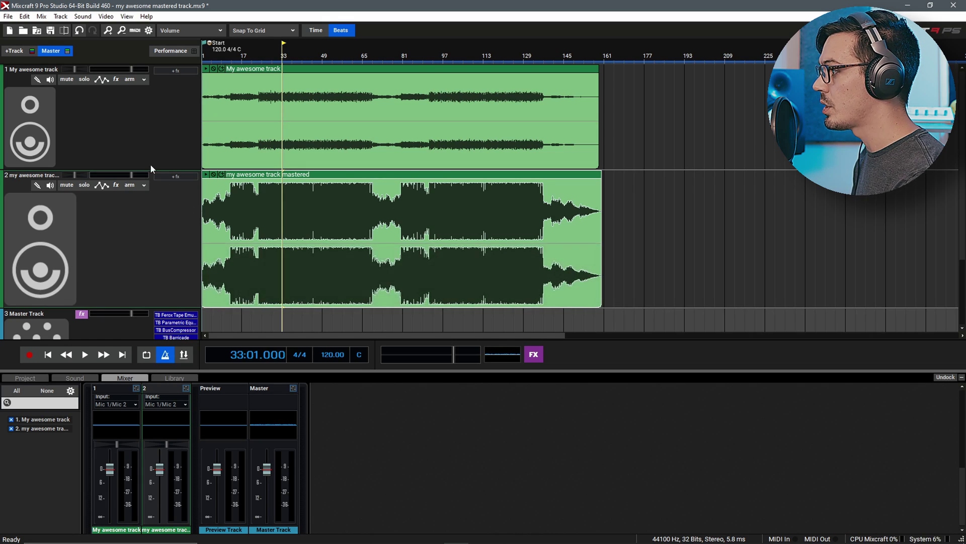
Step: Zoom the timeline in around bar 33 to compare the original and mastered waveforms
scroll(585, 211, "up", 5)
scroll(585, 211, "up", 6)
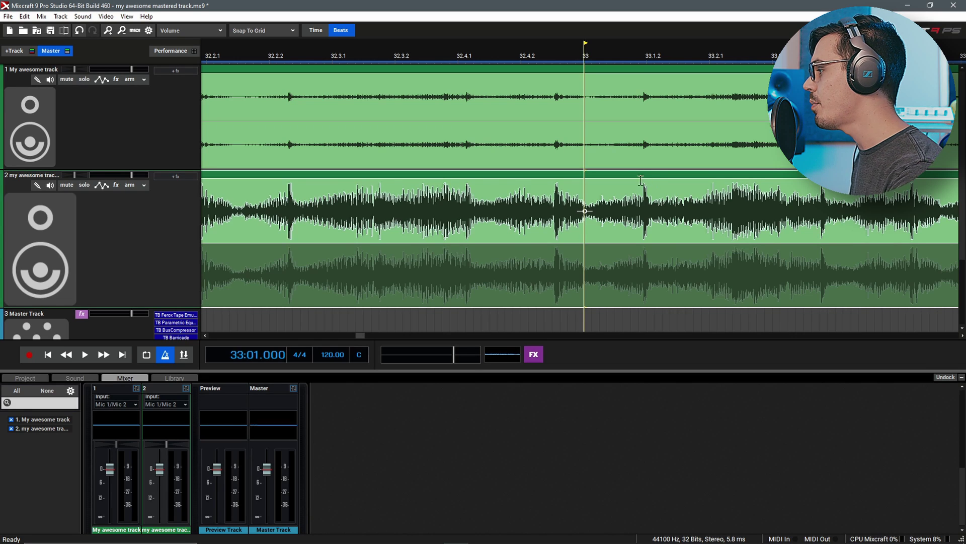
Step: Zoom the timeline back out to compare the original and mastered tracks
scroll(604, 181, "down", 3)
scroll(603, 177, "down", 5)
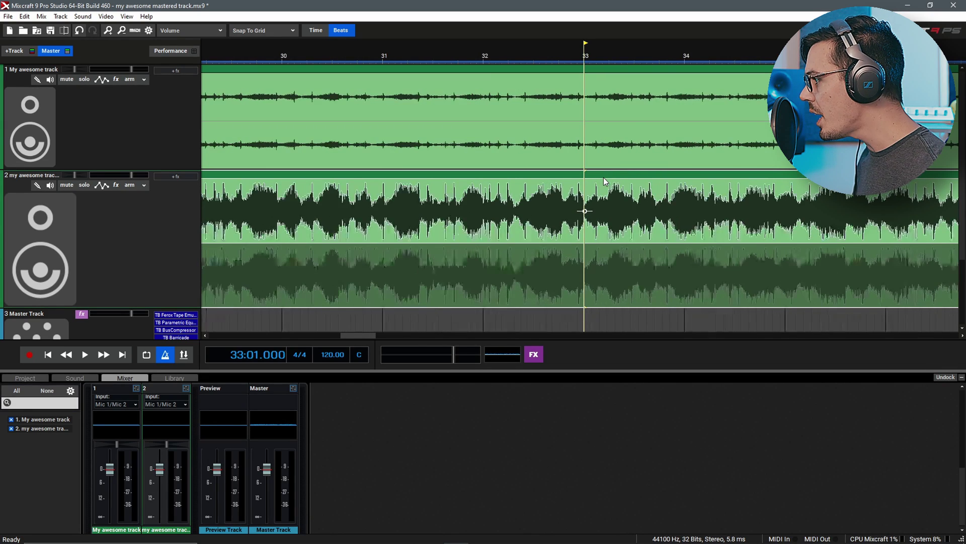